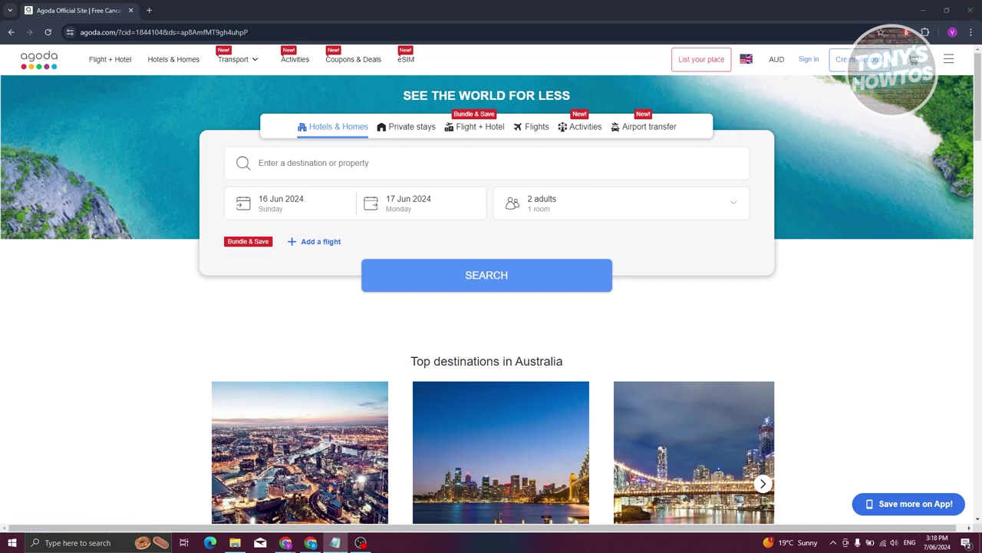
Step: Sign up for an account using an existing Google account and dismiss the VIP trial offer
left_click(860, 61)
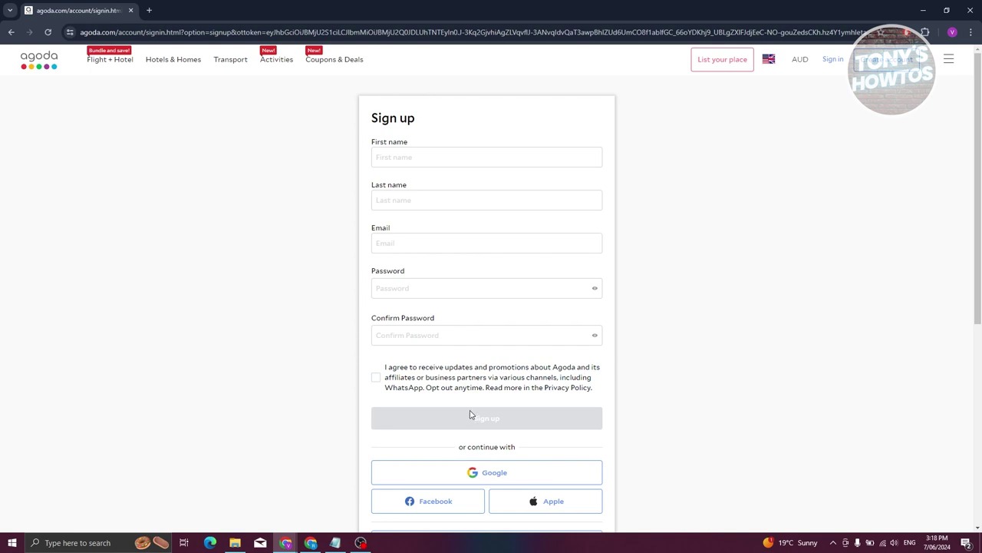
scroll(353, 405, "down", 2)
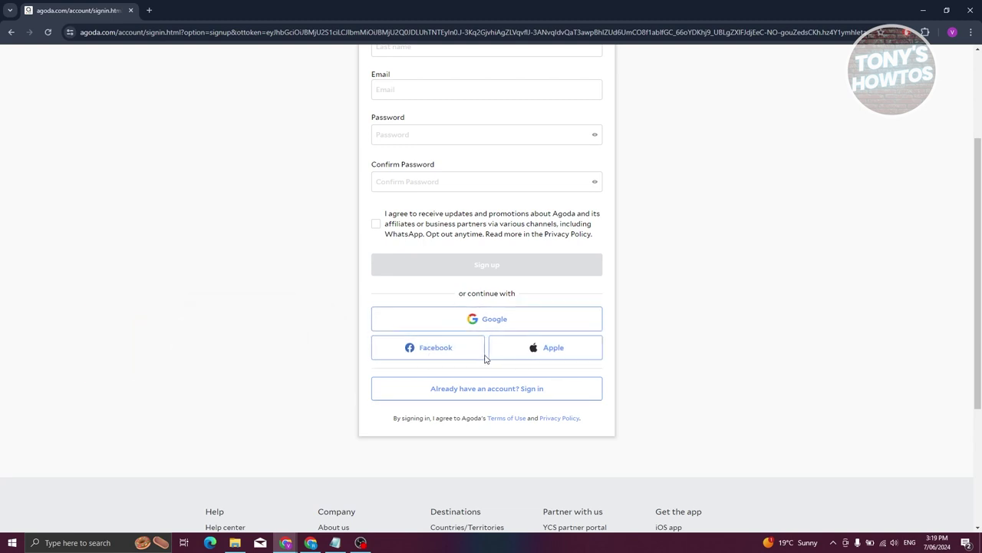
left_click(431, 315)
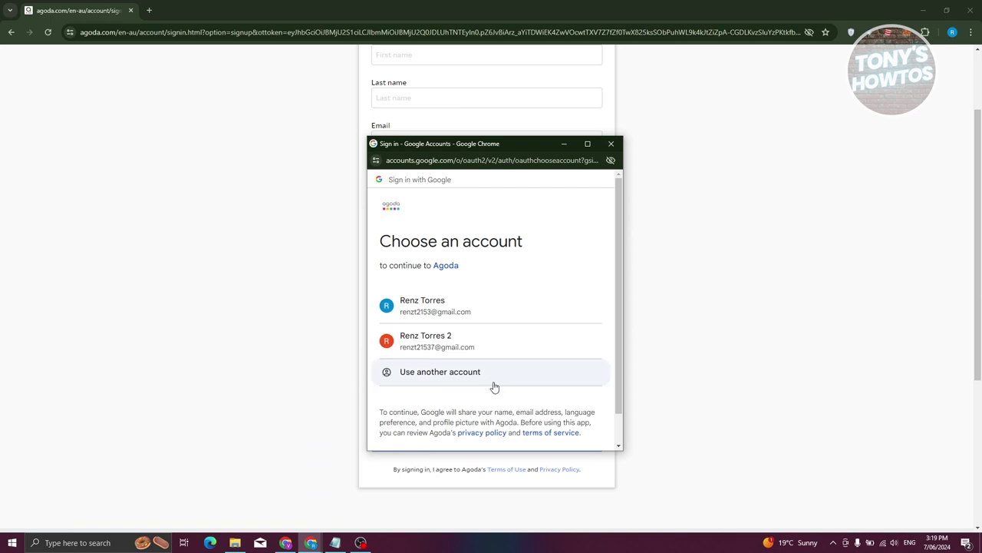
left_click(474, 310)
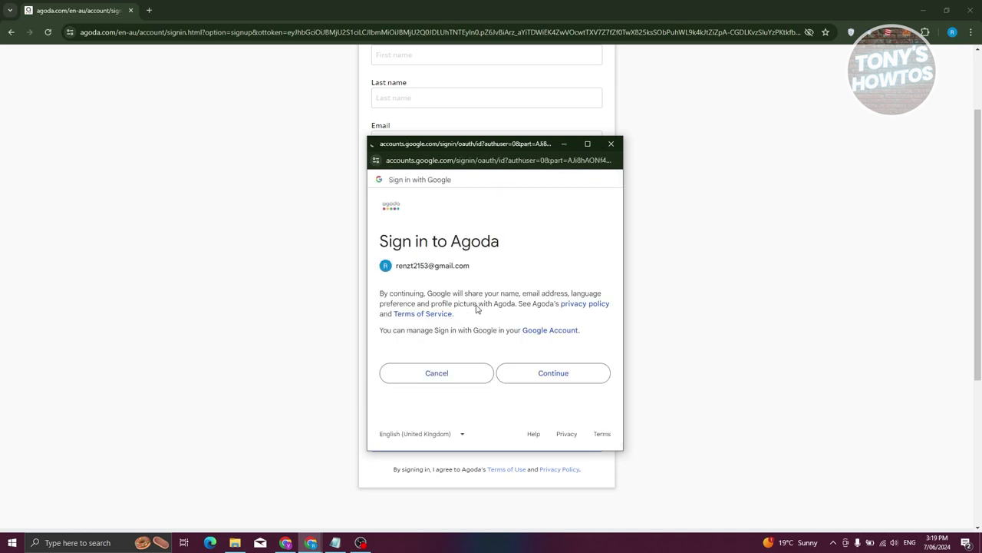
left_click(532, 376)
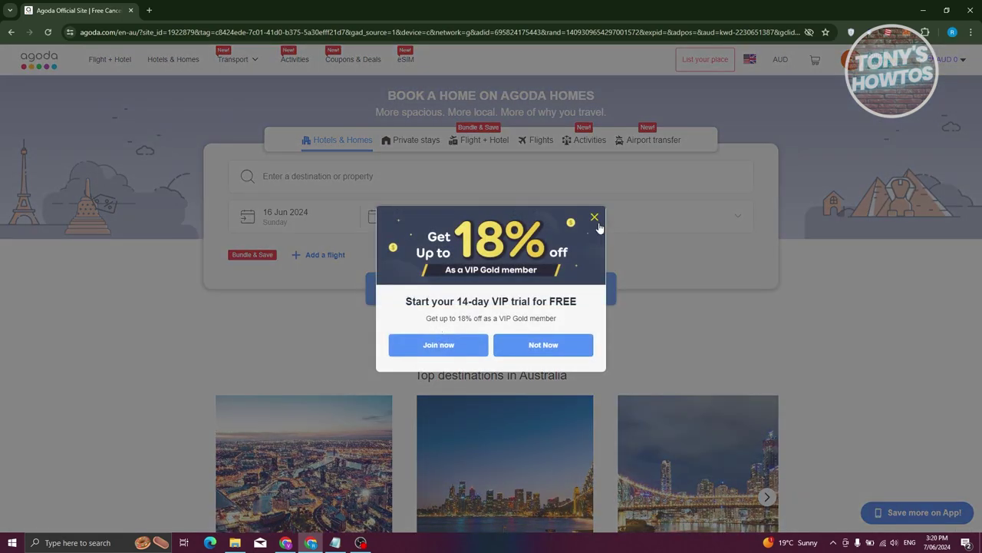
left_click(595, 218)
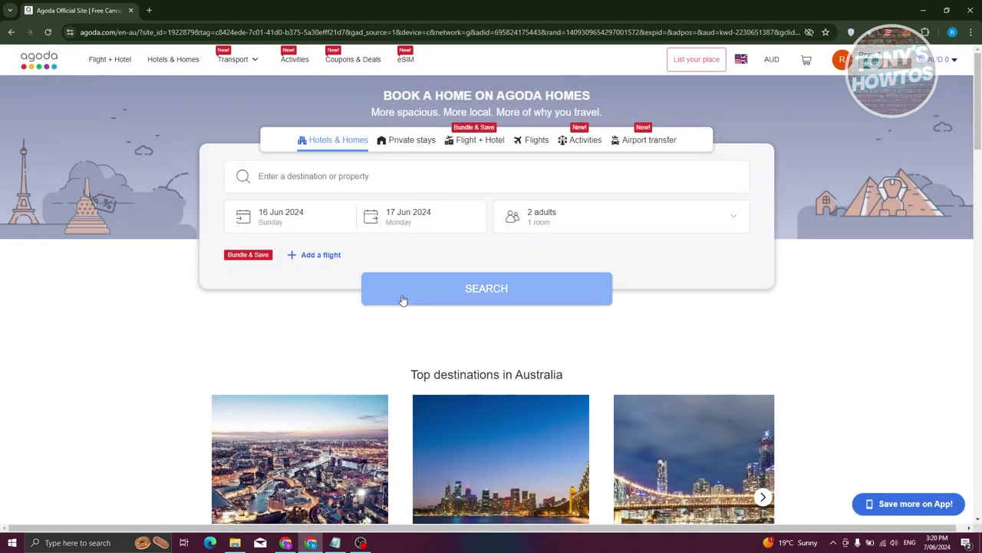
Step: Set the hotel stay dates to check-in 30 Jun 2024 and check-out 5 Jul 2024
left_click(313, 222)
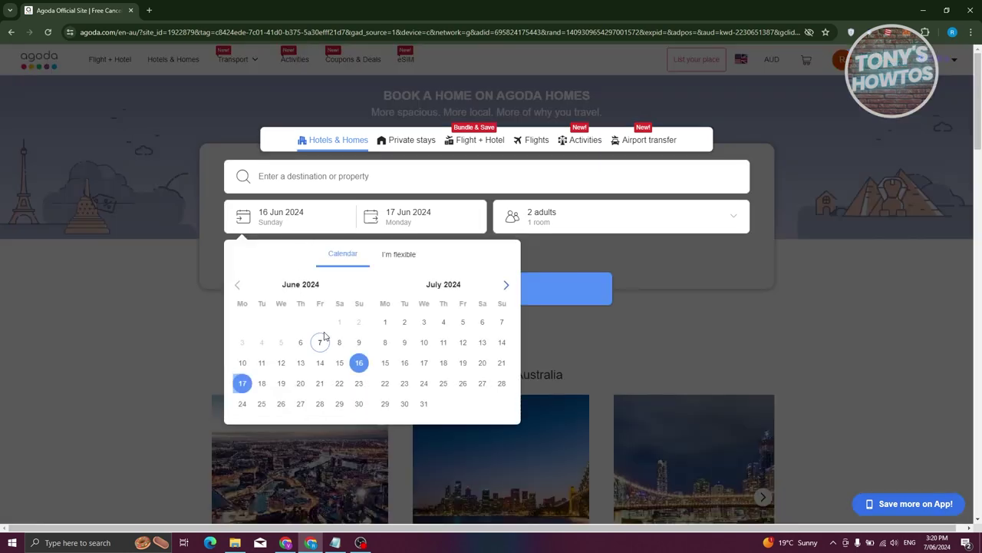
left_click(339, 383)
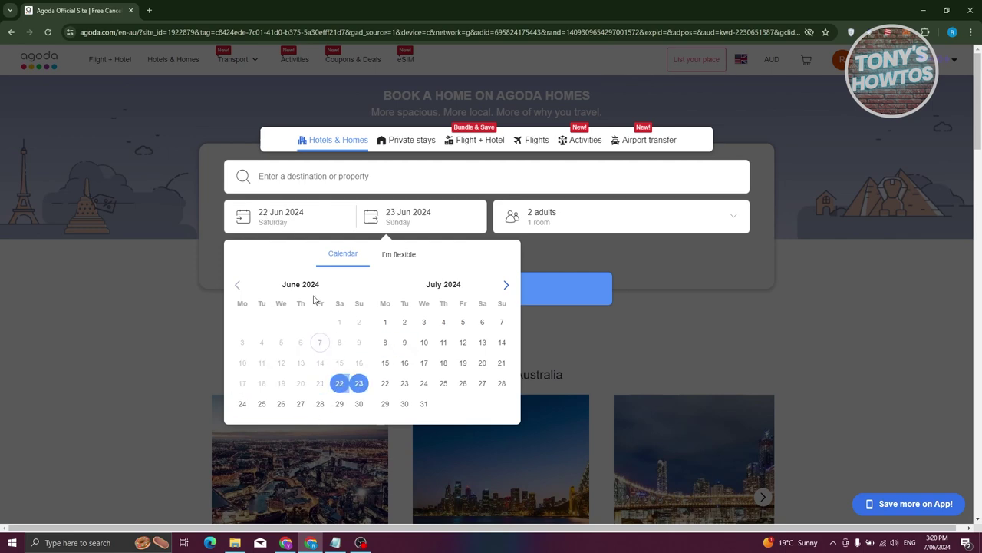
left_click(358, 404)
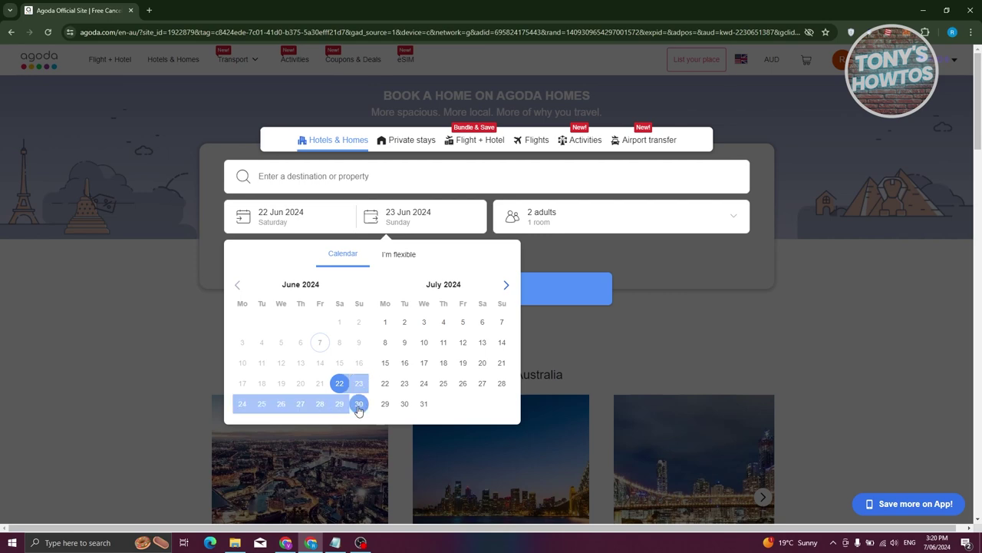
left_click(429, 218)
left_click(358, 404)
left_click(411, 216)
left_click(463, 322)
left_click(312, 219)
left_click(358, 407)
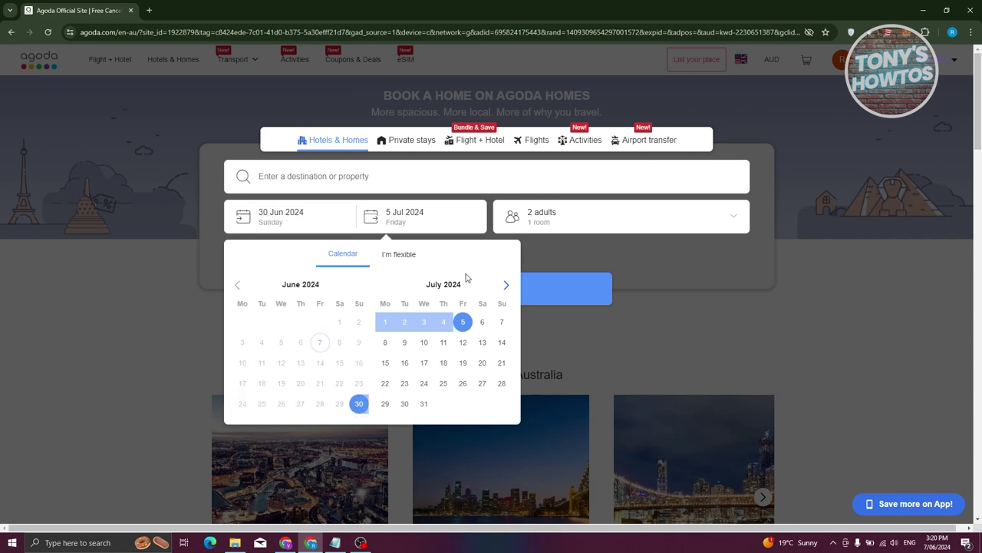
Step: Set the number of rooms to 2 and try to search without a destination
left_click(558, 220)
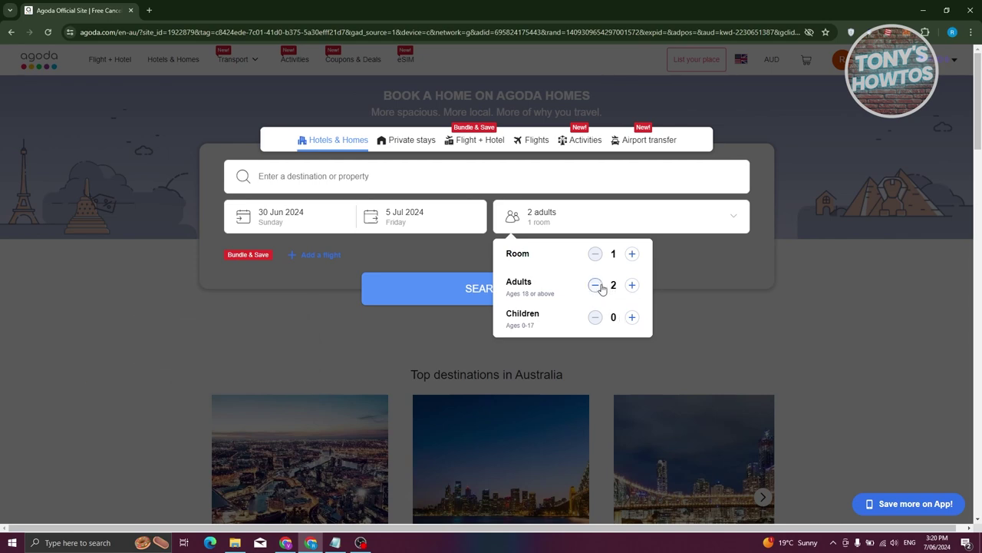
left_click(632, 254)
left_click(439, 290)
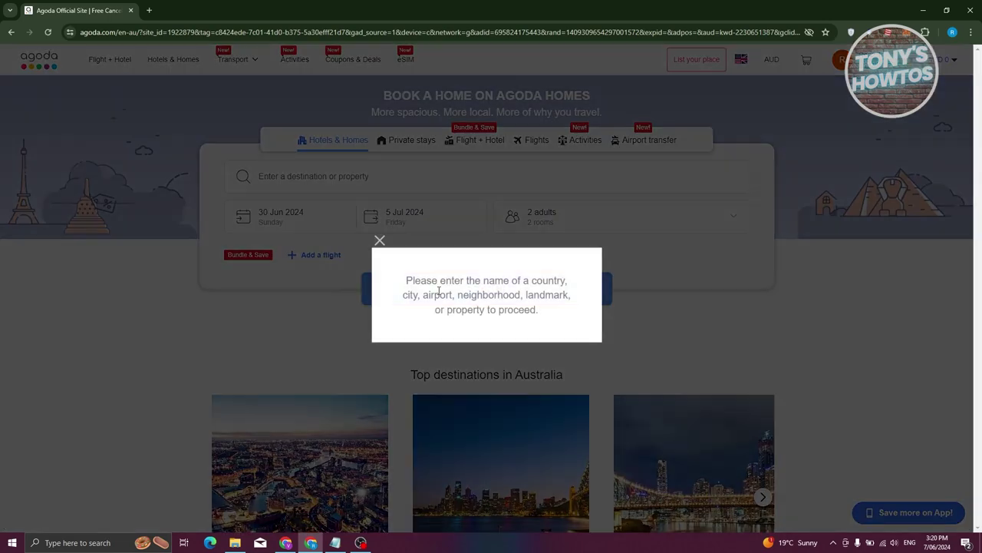
left_click(380, 243)
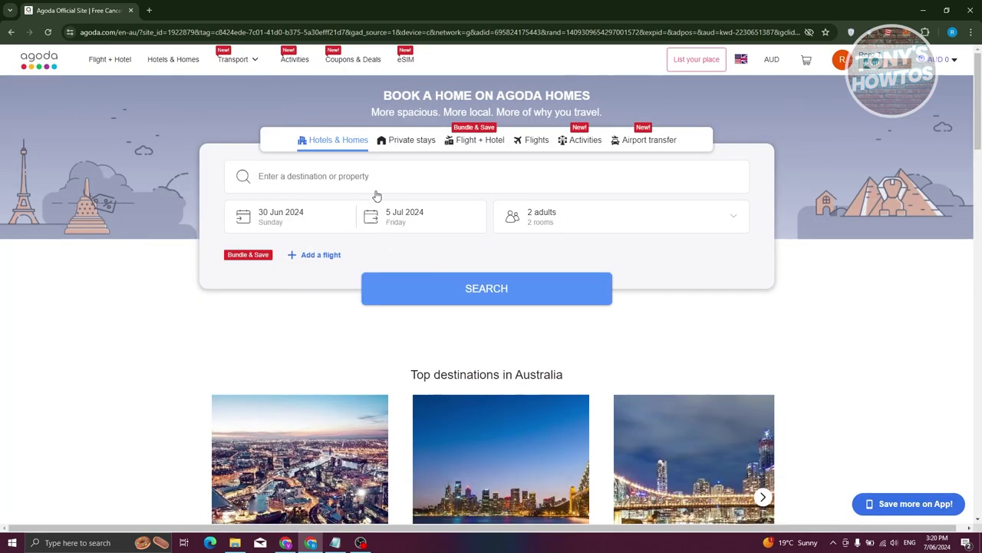
Step: Choose Brisbane as the destination and run the hotel search
left_click(357, 185)
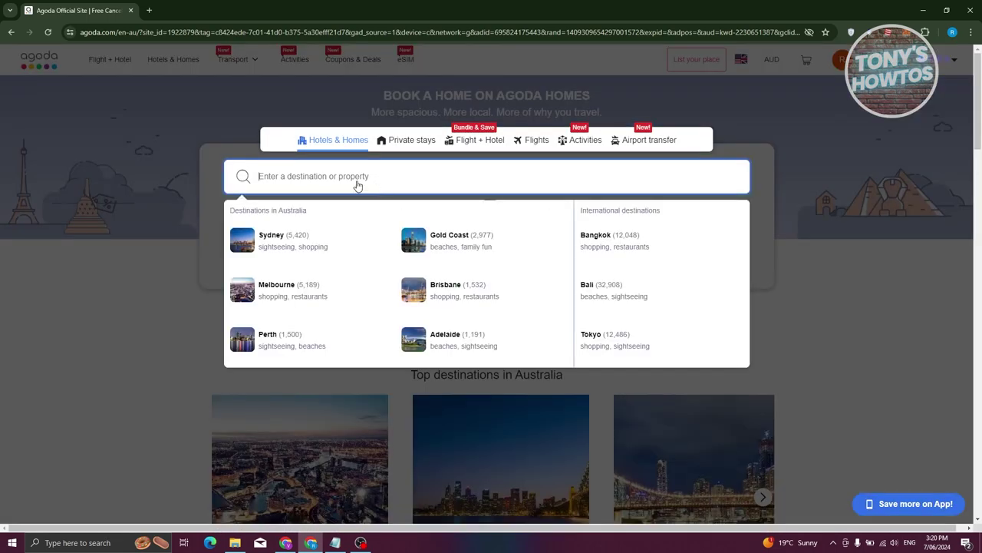
left_click(402, 278)
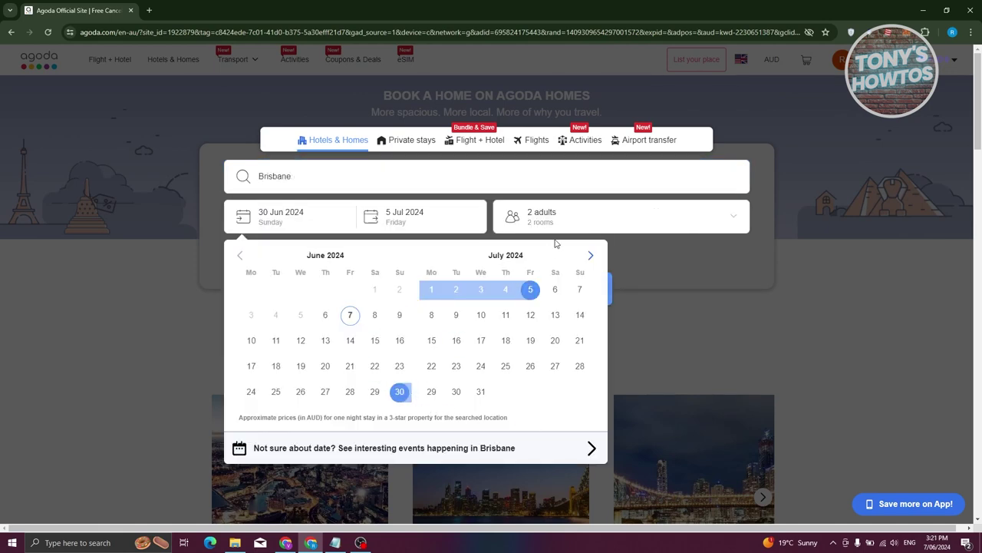
left_click(611, 290)
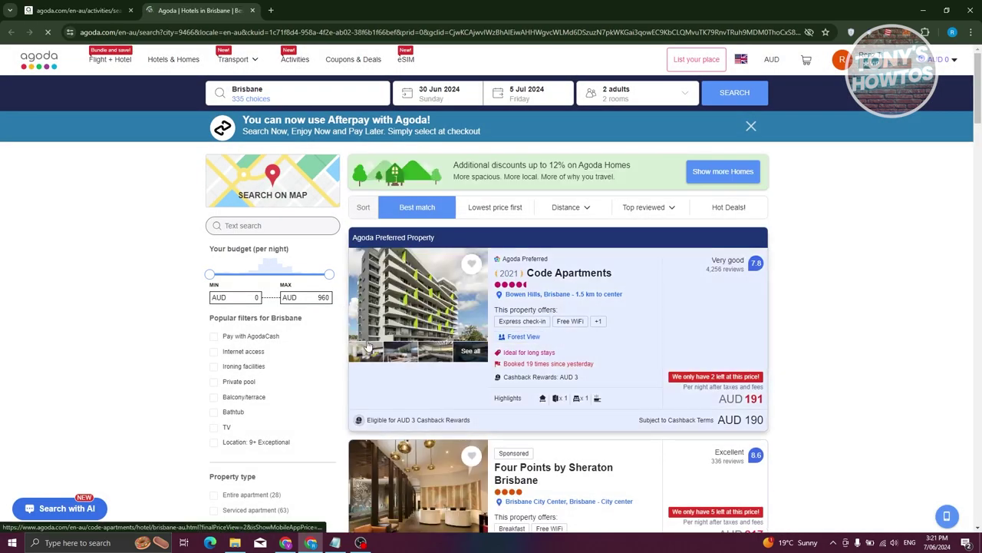
Step: Limit the nightly budget for the Brisbane results to AUD 110 minimum and AUD 500 maximum
scroll(434, 292, "down", 3)
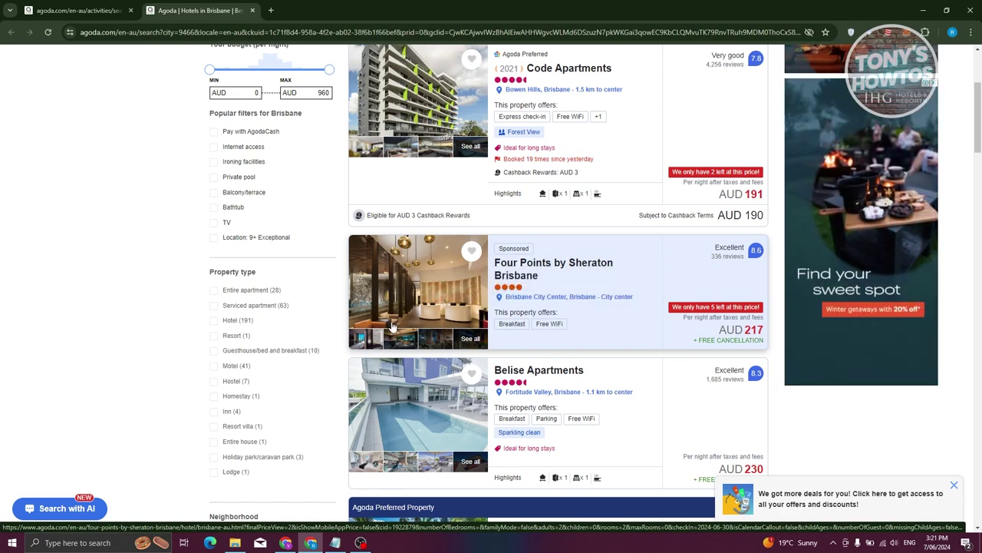
scroll(545, 283, "down", 2)
scroll(546, 292, "down", 1)
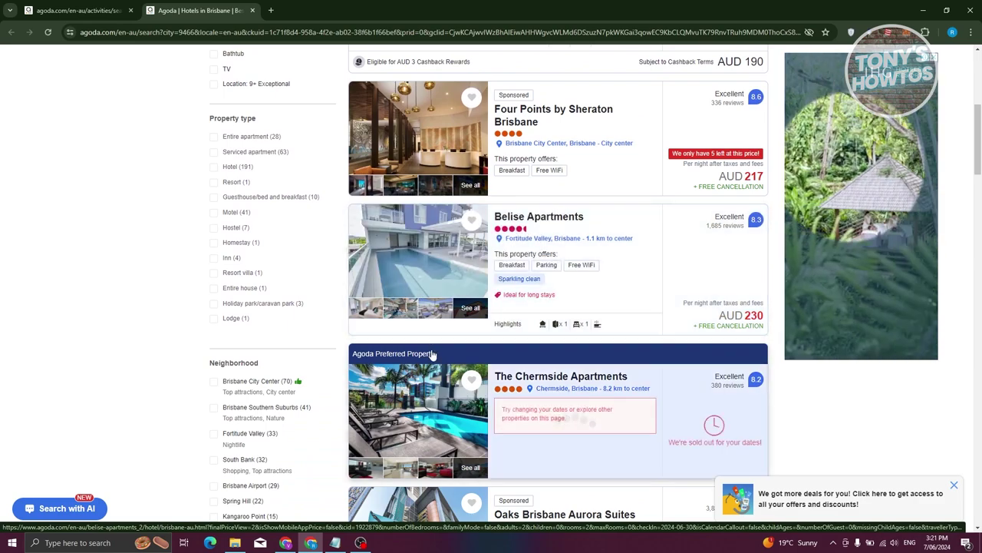
scroll(447, 382, "up", 3)
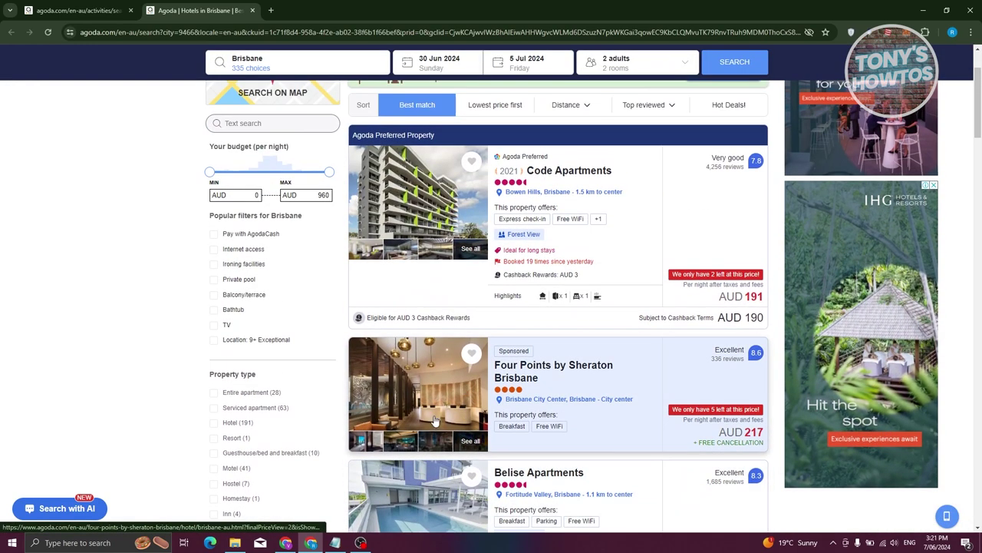
scroll(414, 284, "up", 2)
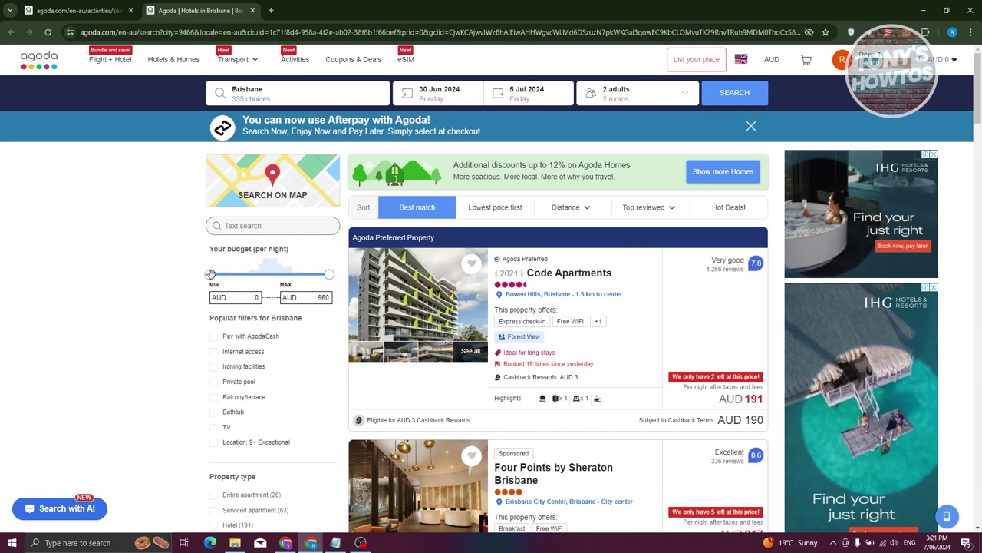
left_click_drag(210, 274, 244, 274)
left_click_drag(328, 274, 304, 274)
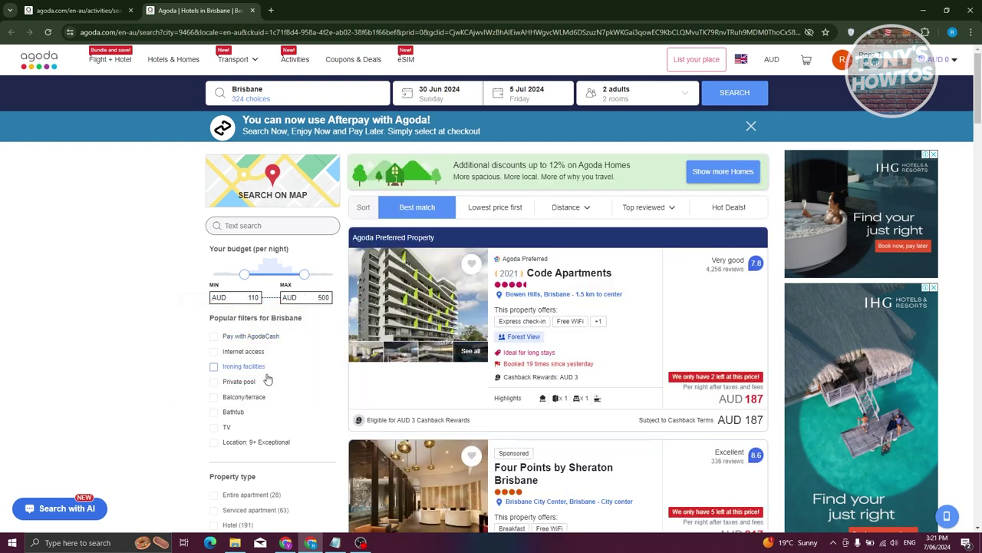
Step: Filter the Brisbane properties by Internet access, Private pool and TV
scroll(261, 403, "down", 1)
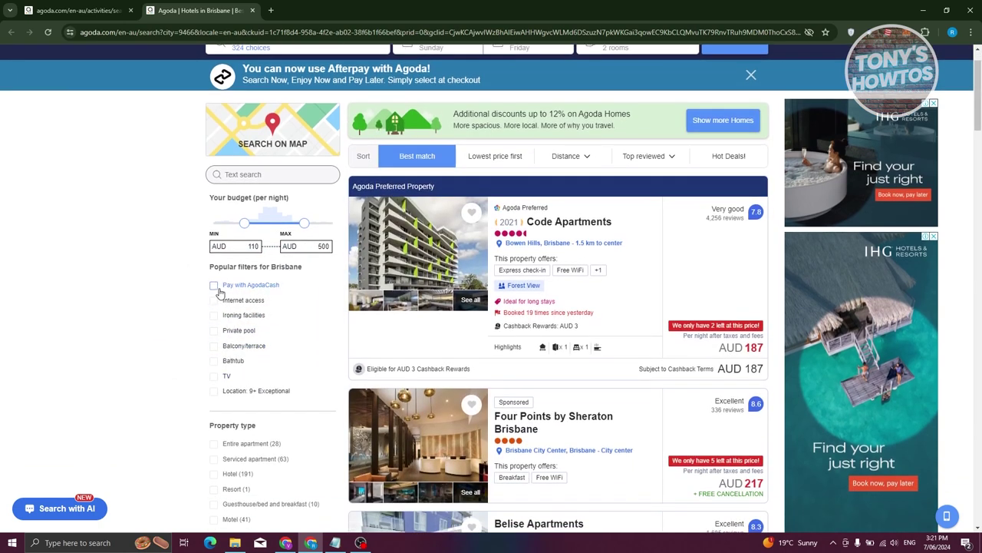
left_click(214, 301)
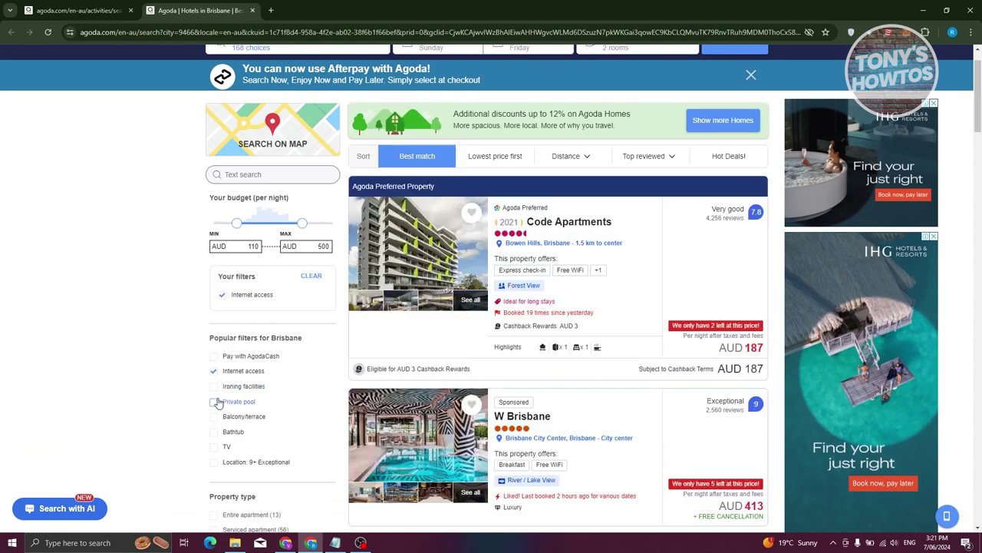
left_click(215, 405)
scroll(216, 414, "down", 1)
left_click(214, 412)
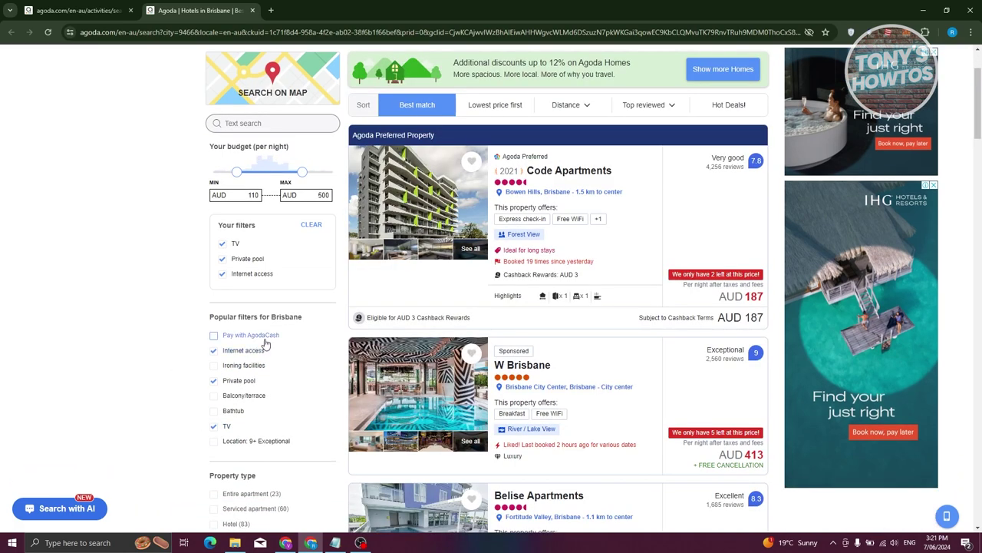
Step: Examine the remaining filters, from property type, neighborhood and payment options to ratings, amenities, deals and nearby attractions
scroll(264, 342, "down", 2)
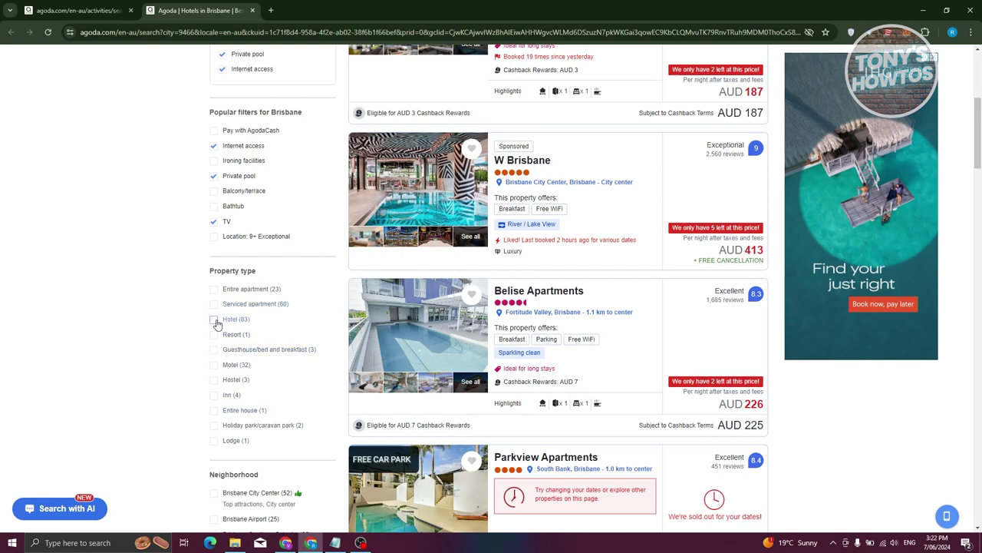
scroll(186, 358, "down", 1)
scroll(186, 358, "down", 3)
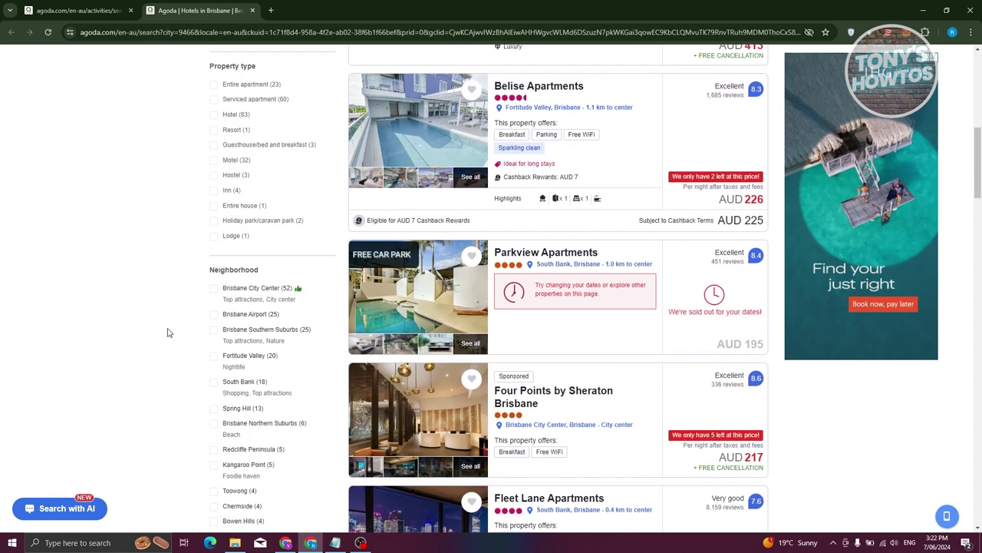
mouse_move(225, 349)
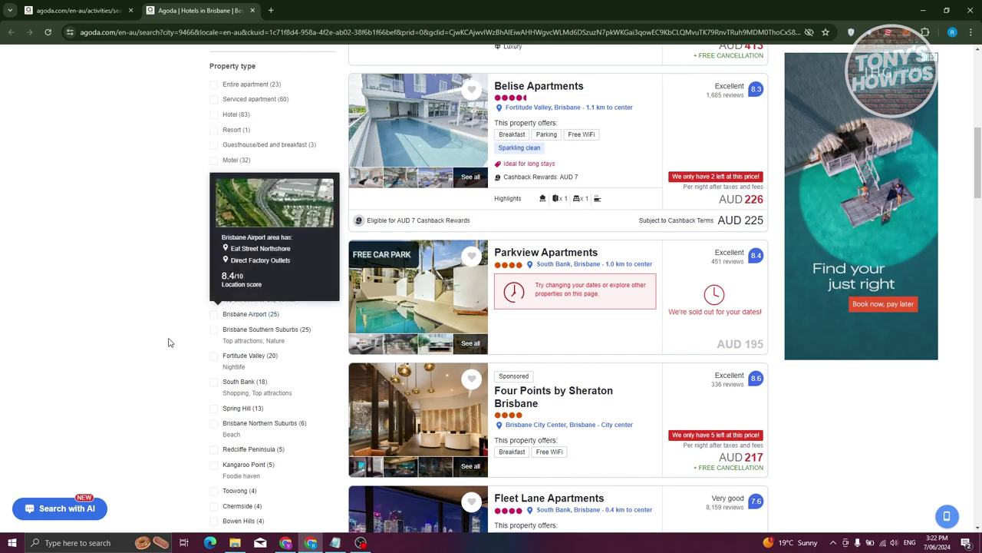
scroll(294, 403, "down", 2)
scroll(294, 403, "down", 4)
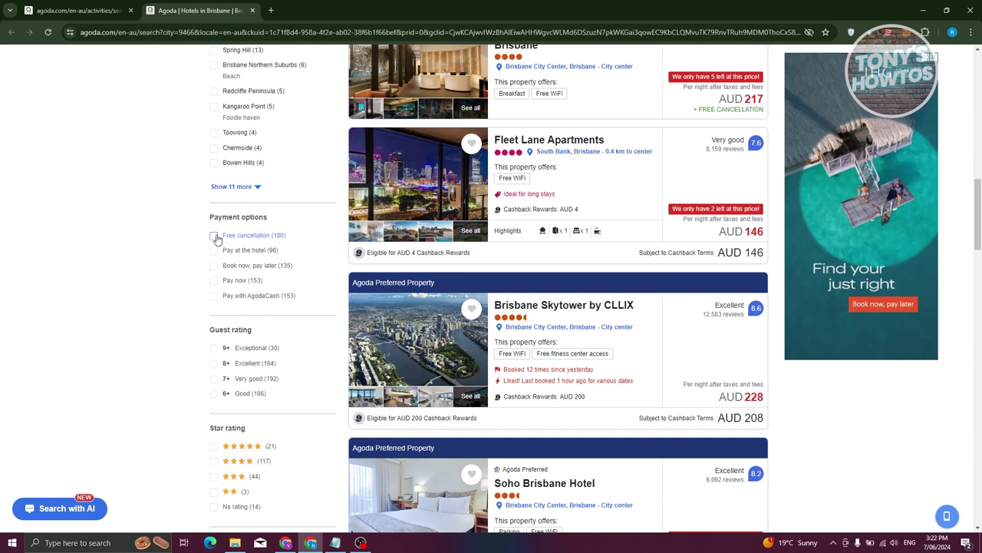
scroll(147, 340, "down", 2)
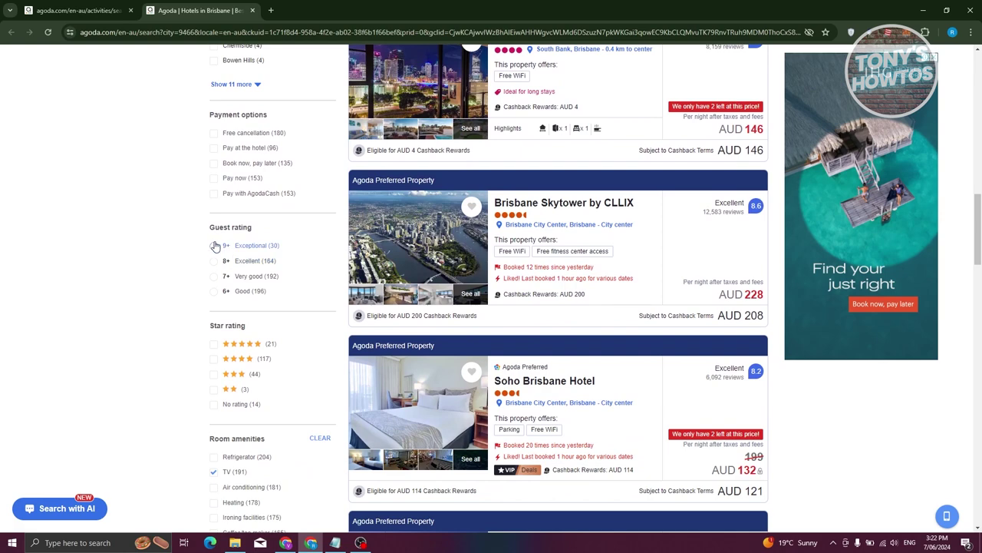
scroll(67, 338, "down", 2)
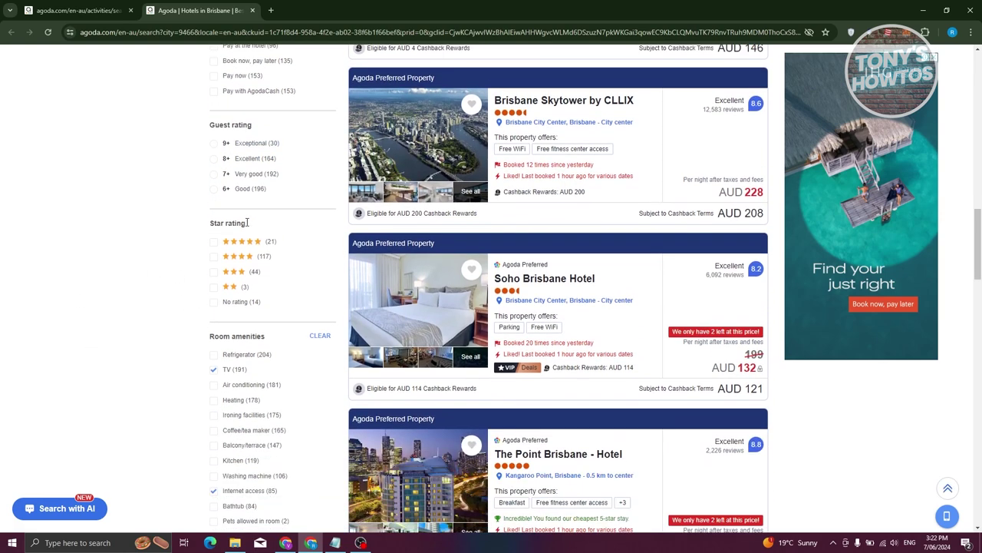
scroll(182, 324, "down", 3)
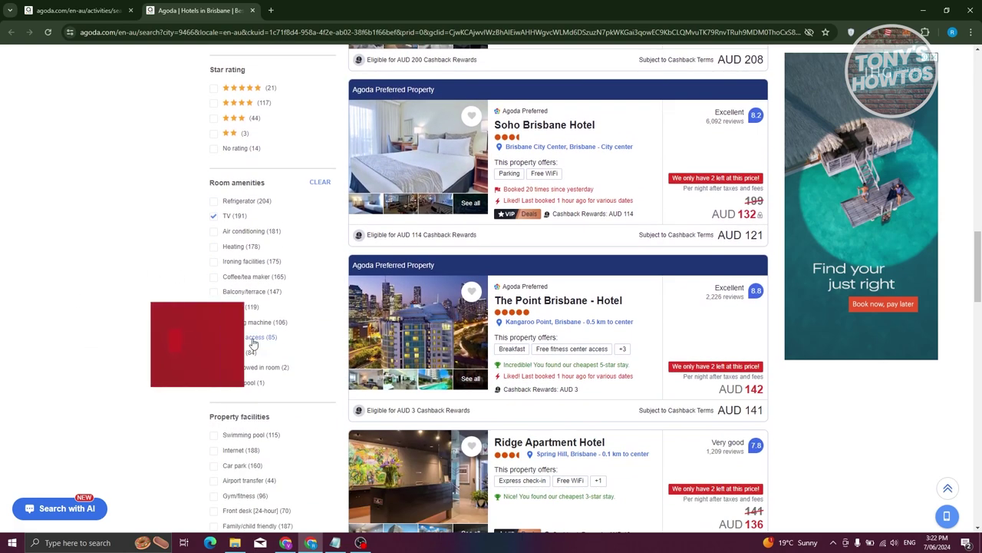
scroll(127, 340, "down", 5)
scroll(138, 330, "down", 8)
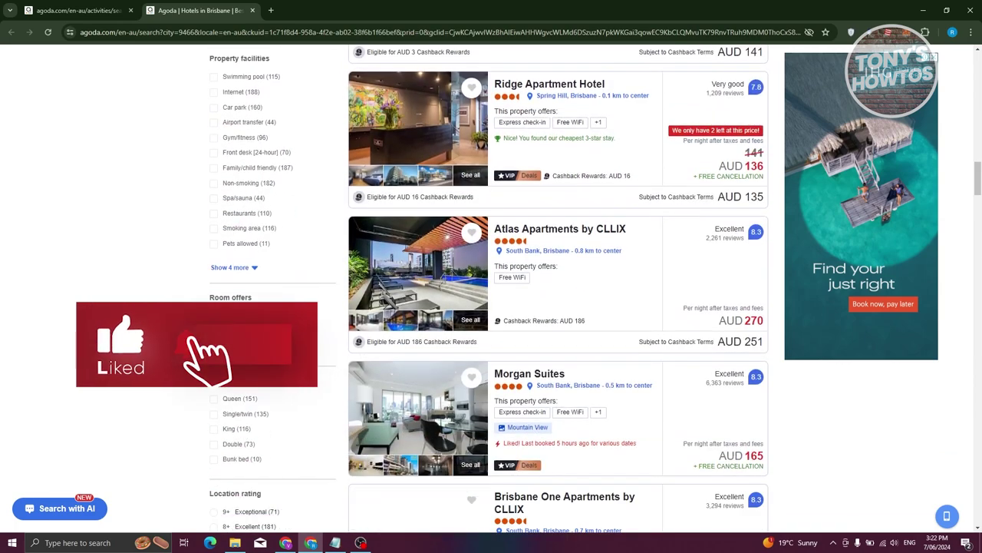
scroll(153, 334, "down", 2)
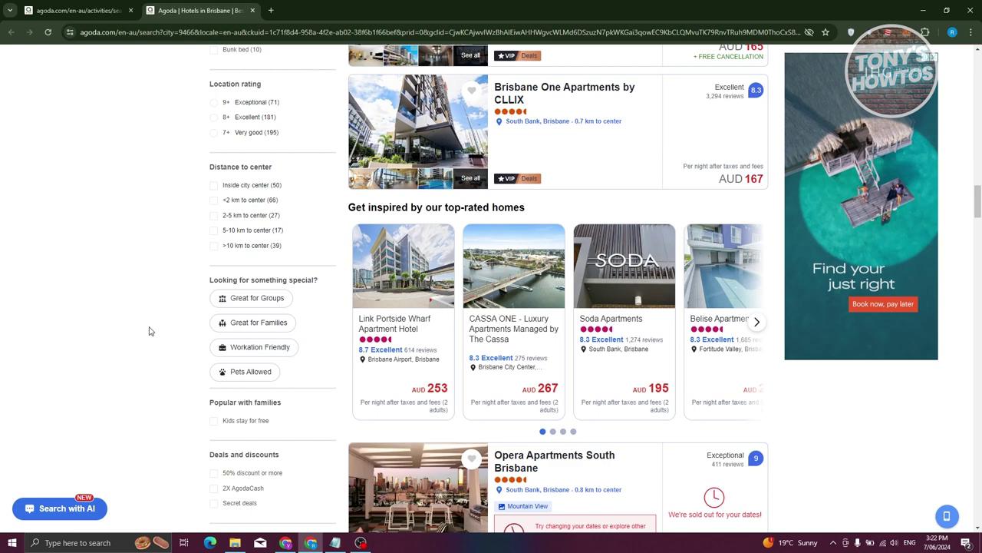
scroll(150, 332, "down", 1)
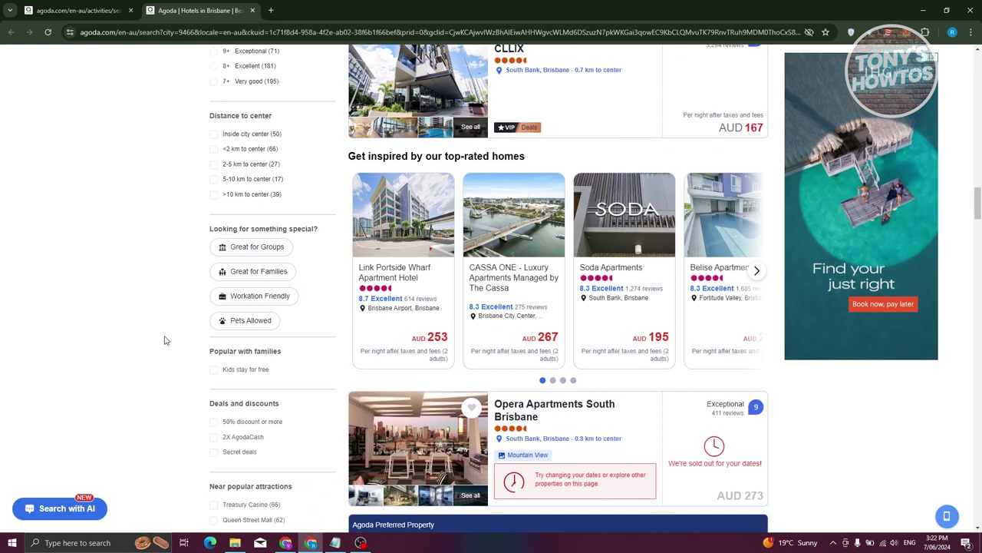
left_click(239, 316)
scroll(154, 336, "down", 2)
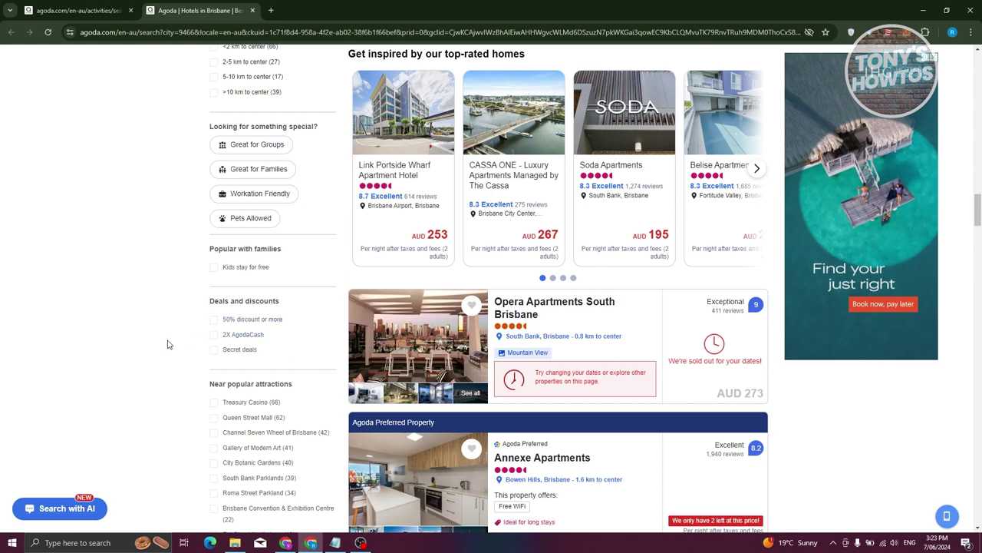
Step: Open the Code Apartments listing from the filtered Brisbane hotel results
scroll(168, 345, "down", 3)
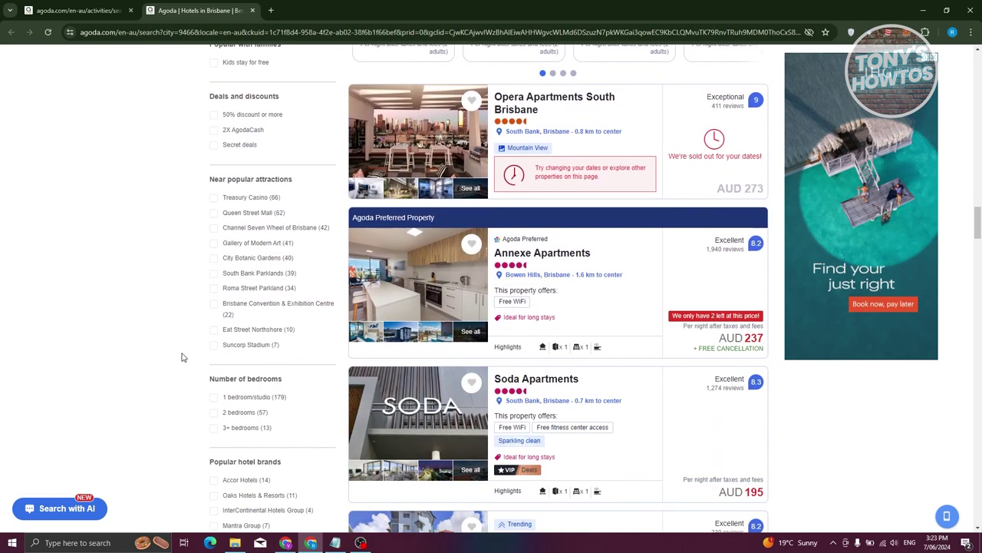
scroll(220, 376, "down", 5)
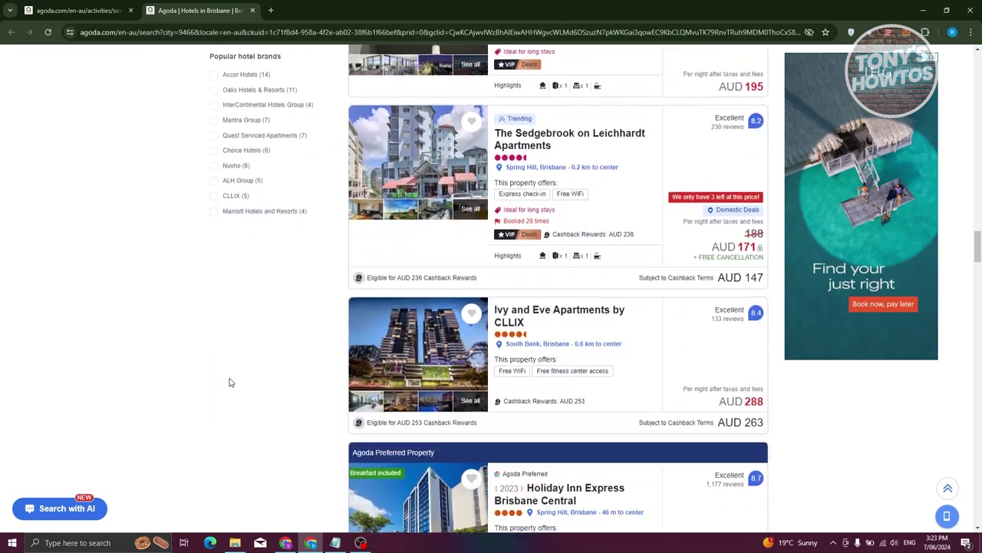
scroll(228, 384, "up", 5)
scroll(223, 376, "down", 15)
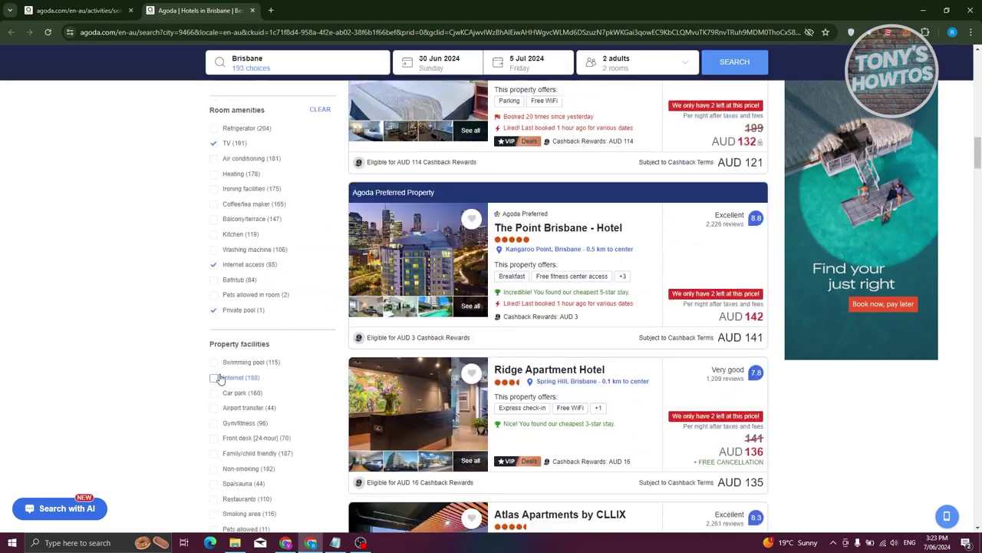
scroll(192, 347, "up", 20)
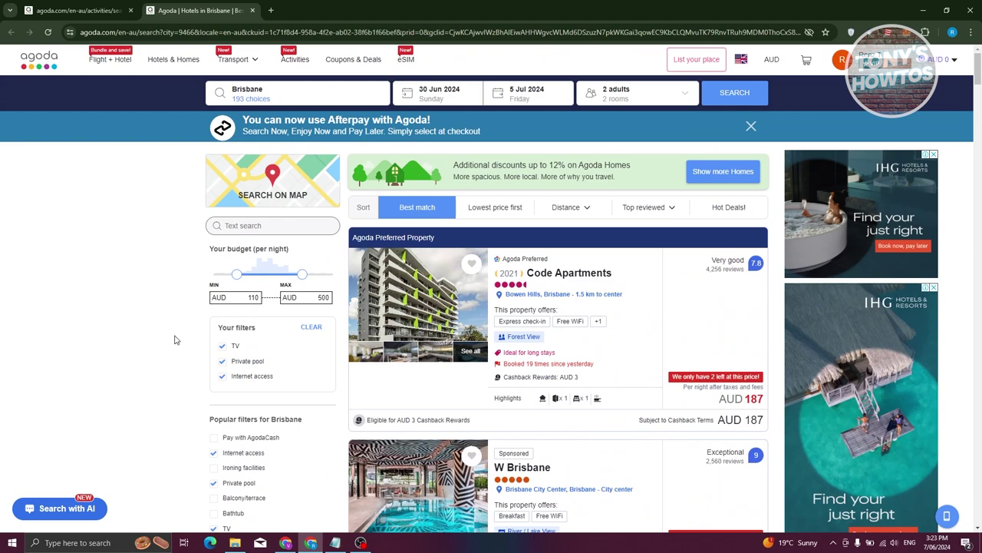
left_click(564, 275)
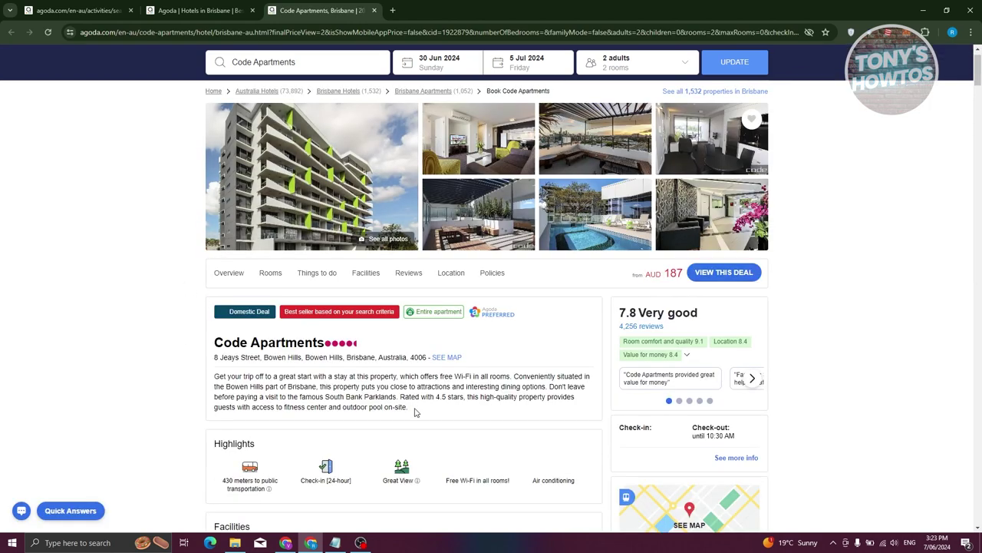
Step: Review the Code Apartments overview and go to its available room deals
left_click_drag(428, 413, 346, 342)
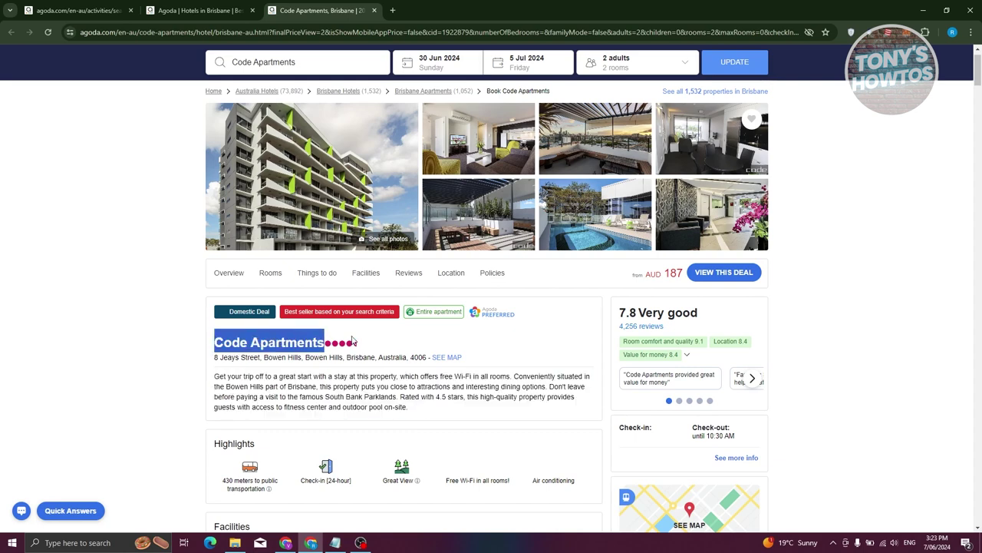
left_click(223, 274)
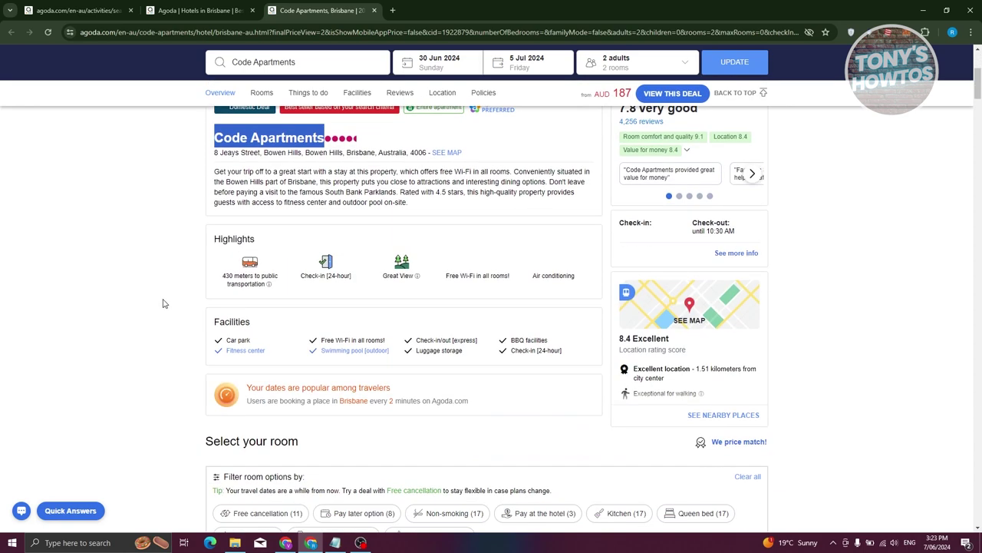
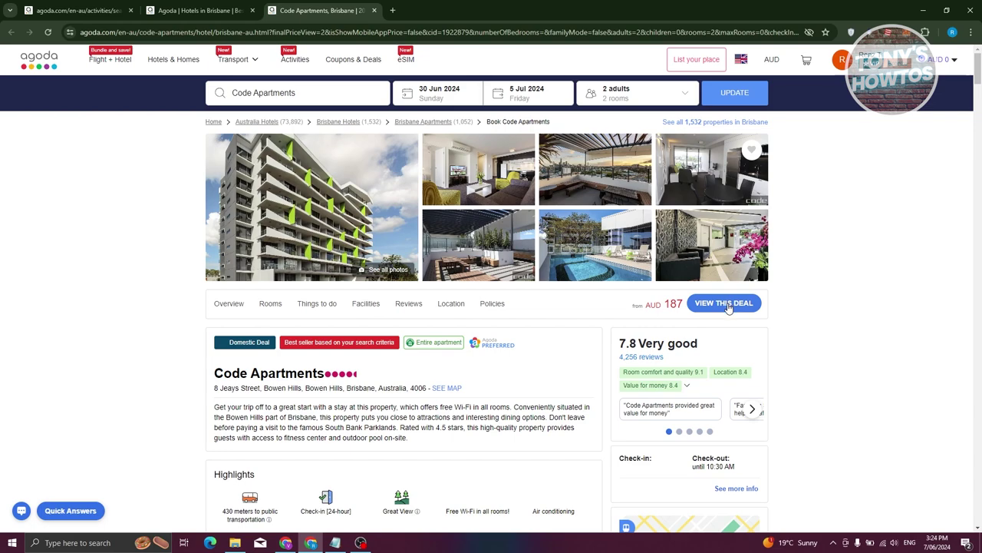
left_click(725, 303)
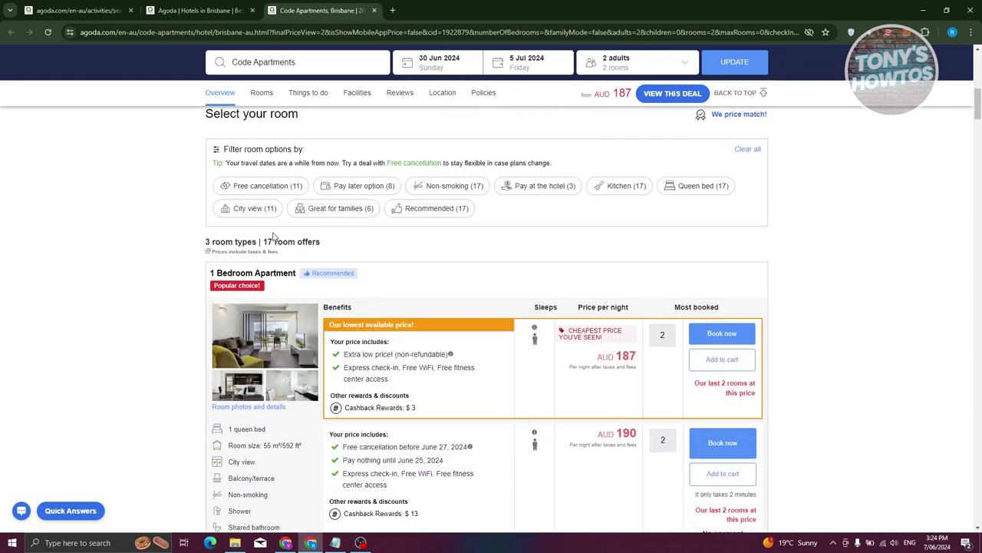
Step: Examine the lowest-priced 1 Bedroom Apartment offer, including its price inclusions, guest capacity and listed room features
scroll(479, 294, "down", 2)
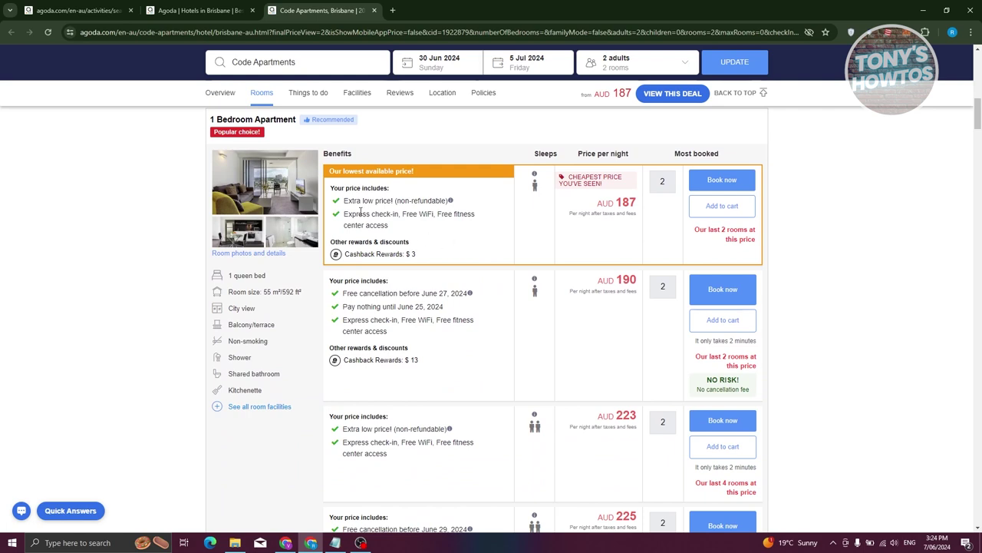
left_click_drag(331, 192, 410, 192)
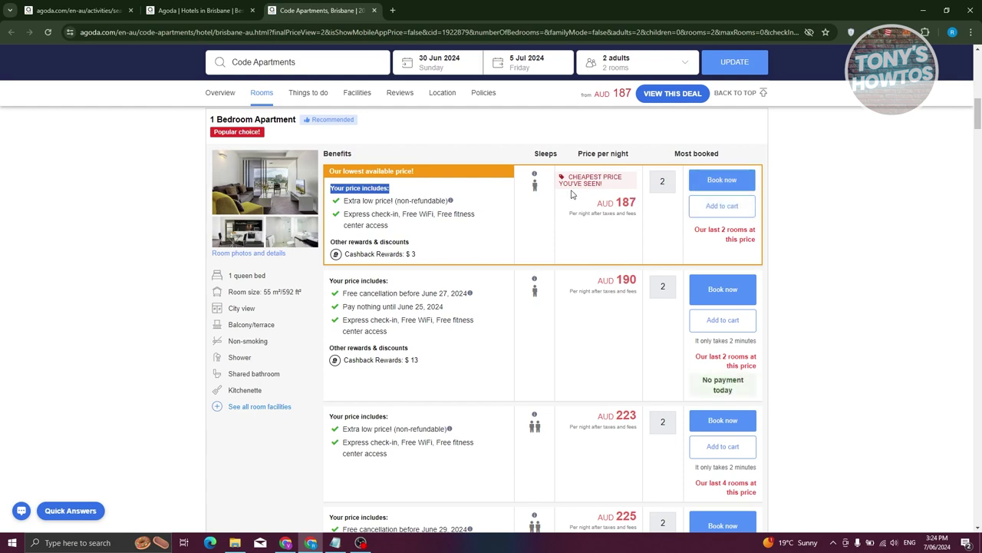
mouse_move(538, 185)
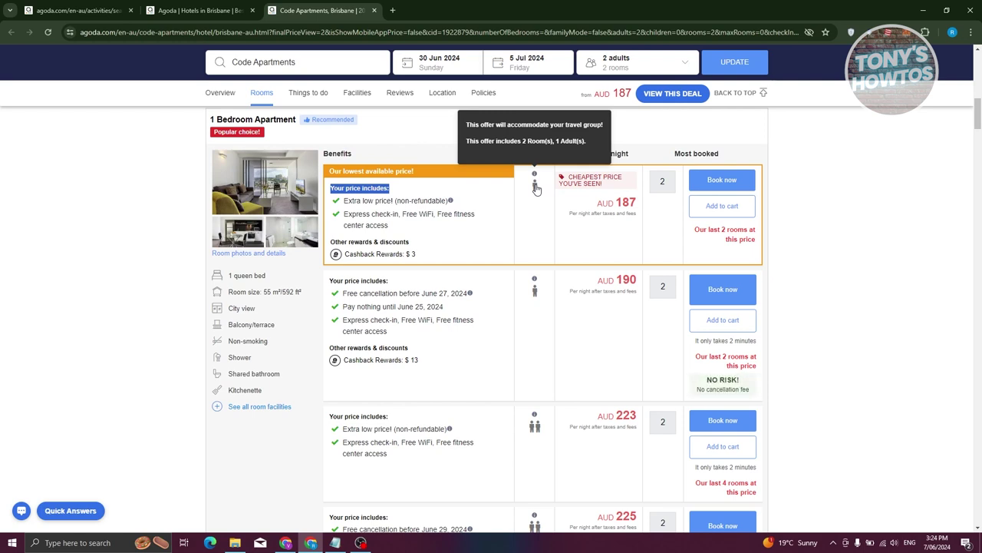
scroll(555, 207, "down", 1)
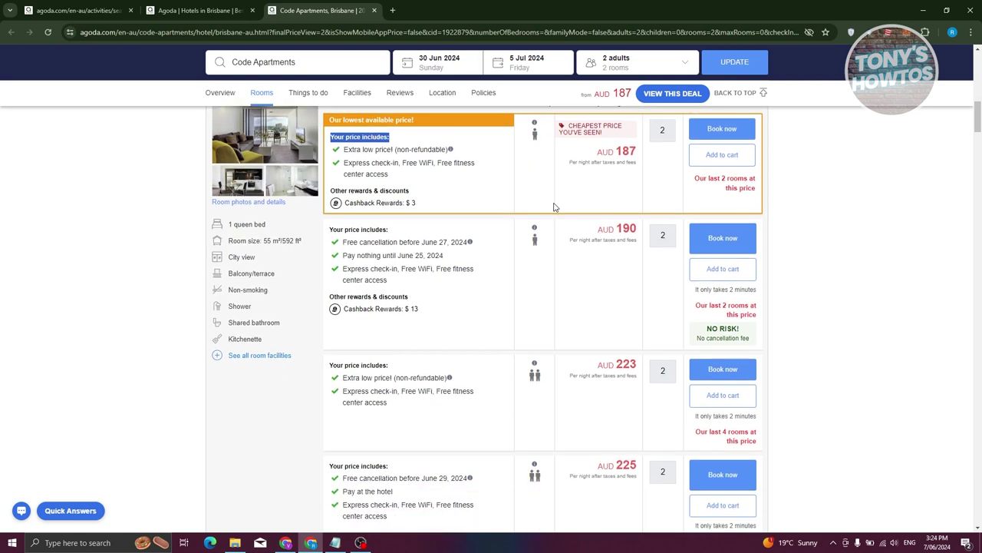
scroll(245, 222, "up", 1)
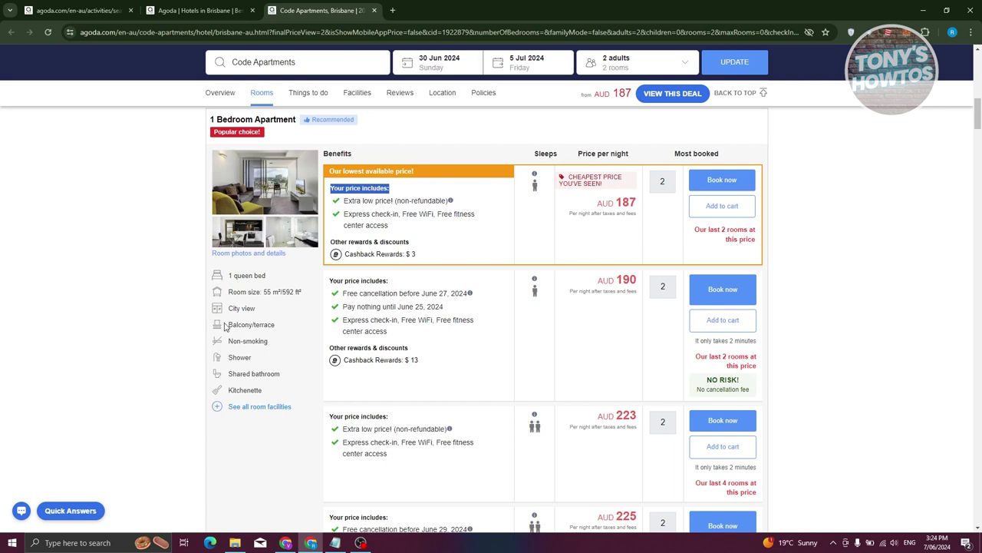
scroll(225, 326, "up", 1)
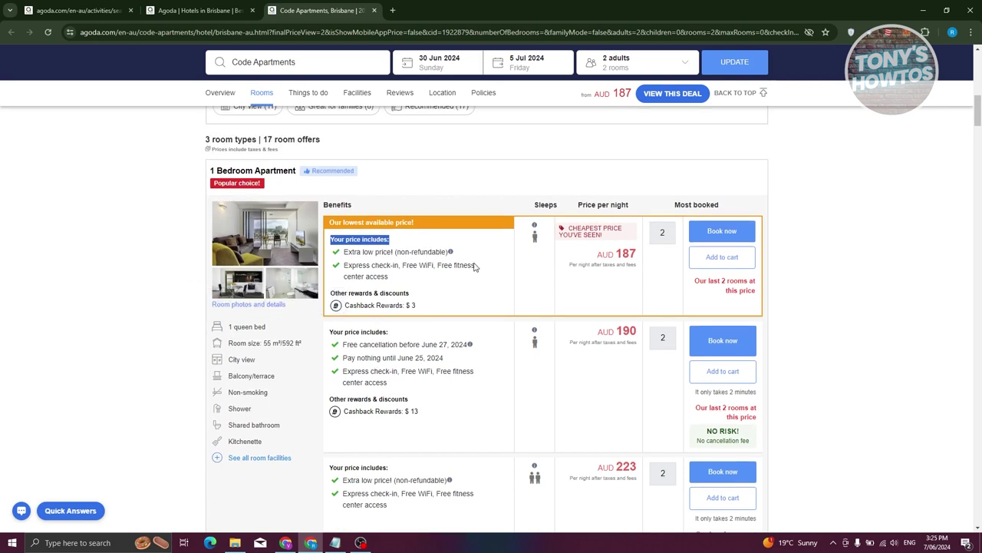
left_click(525, 280)
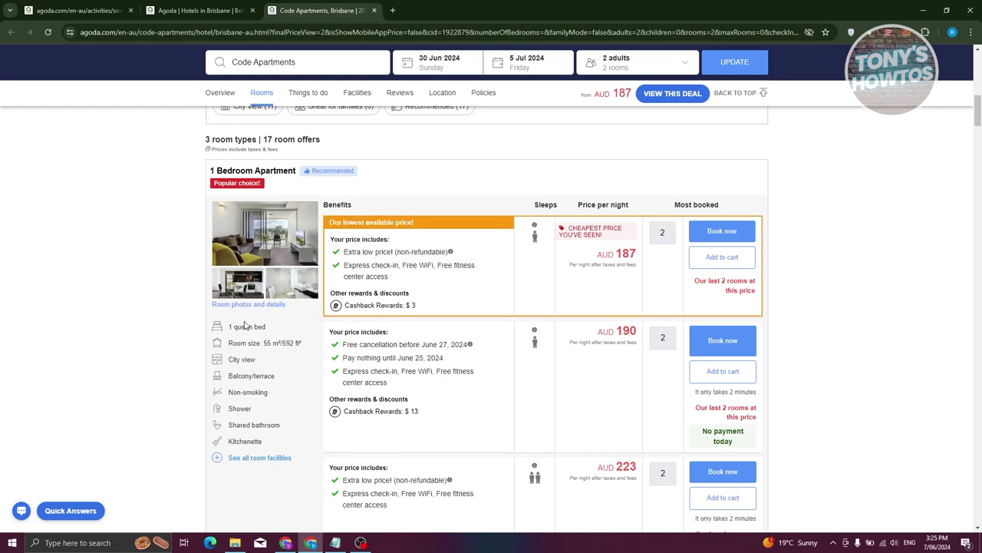
left_click_drag(246, 326, 198, 323)
left_click(112, 345)
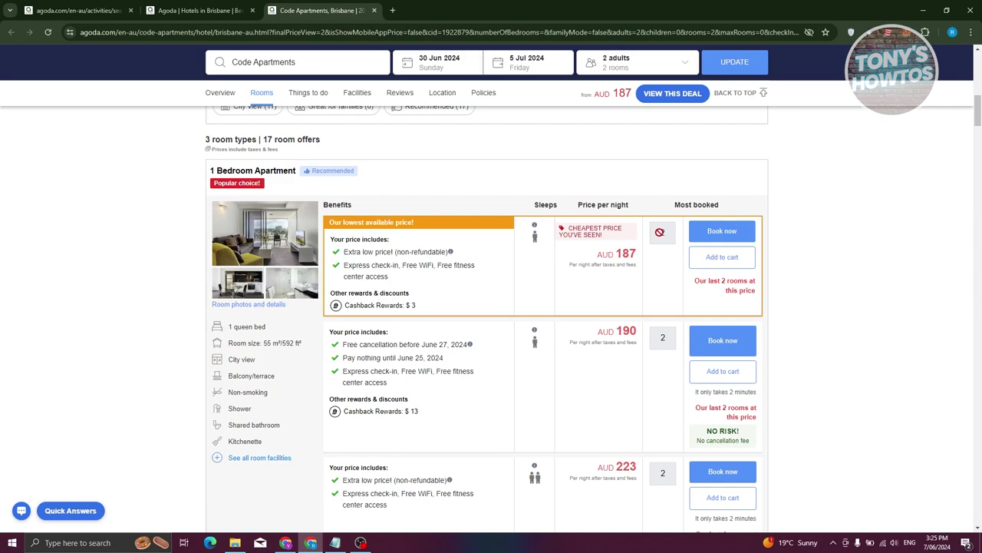
Step: Compare the other 1 Bedroom Apartment offers by guest capacity and price, and check the cheapest offer's non-refundable terms
scroll(657, 287, "down", 3)
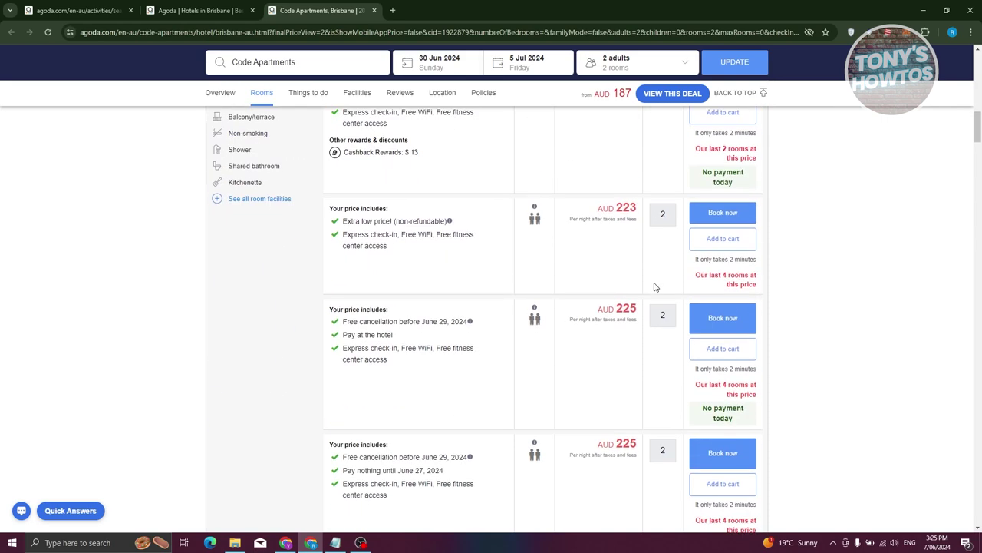
scroll(657, 286, "down", 2)
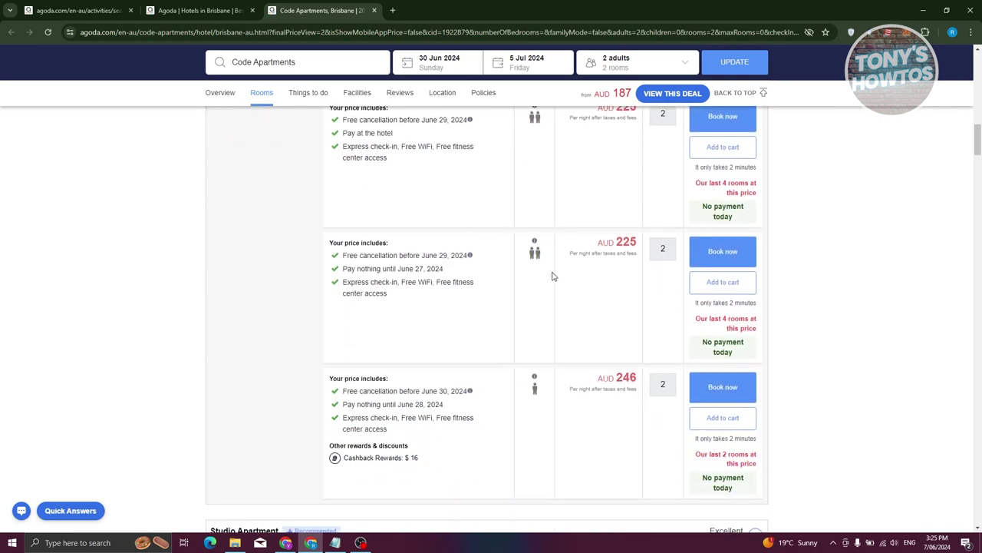
mouse_move(542, 263)
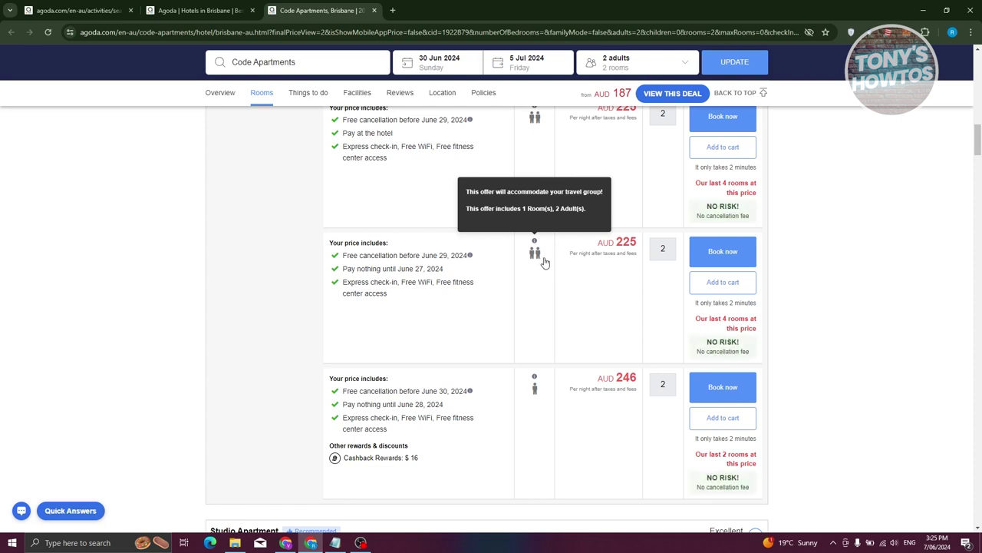
scroll(614, 265, "up", 3)
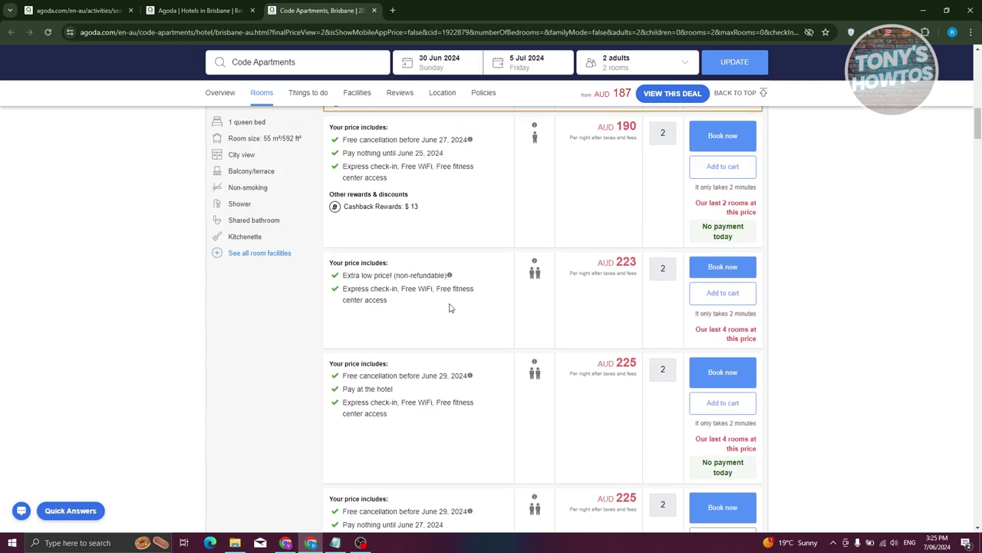
scroll(449, 306, "up", 1)
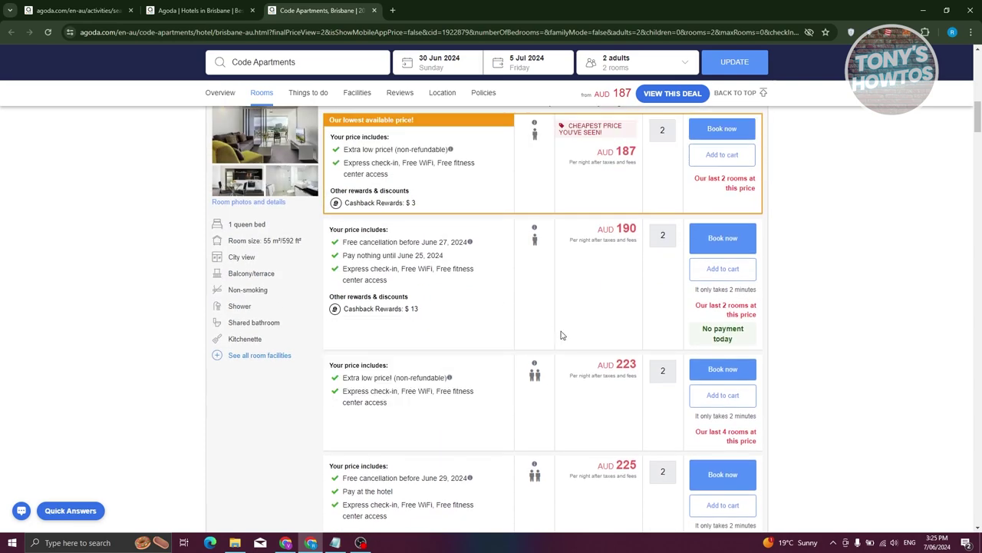
mouse_move(448, 152)
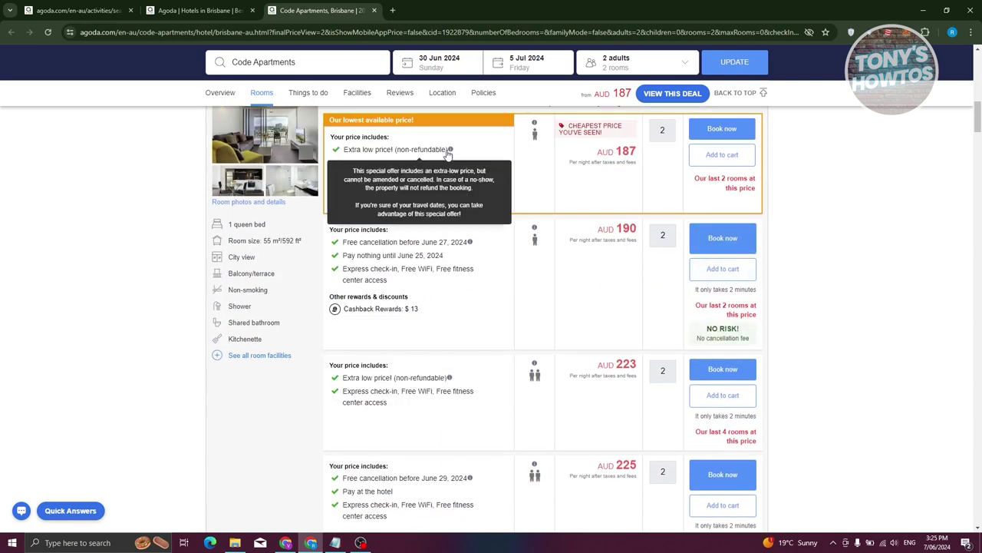
Step: Start booking the lowest-priced 1 Bedroom Apartment offer and open the contact details for editing
scroll(464, 271, "up", 2)
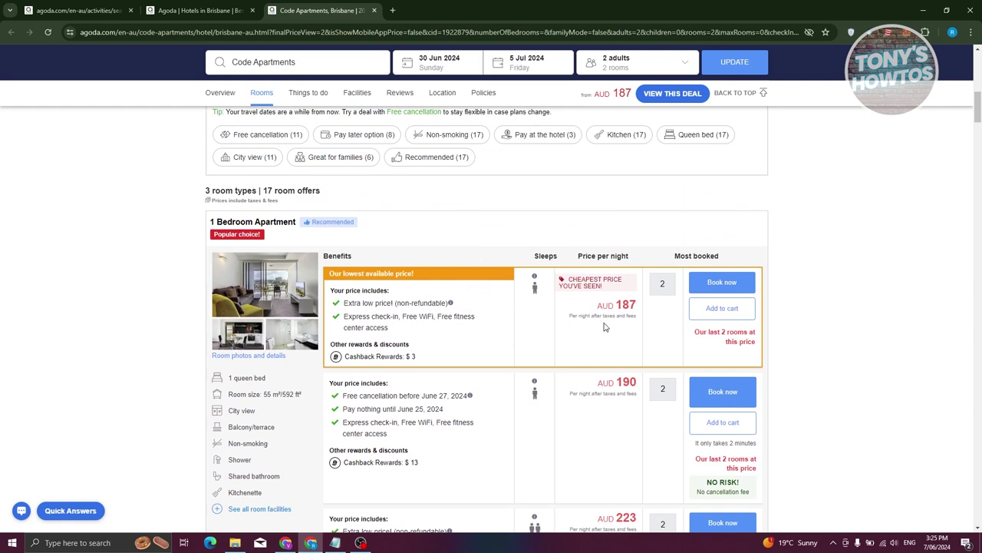
left_click(746, 283)
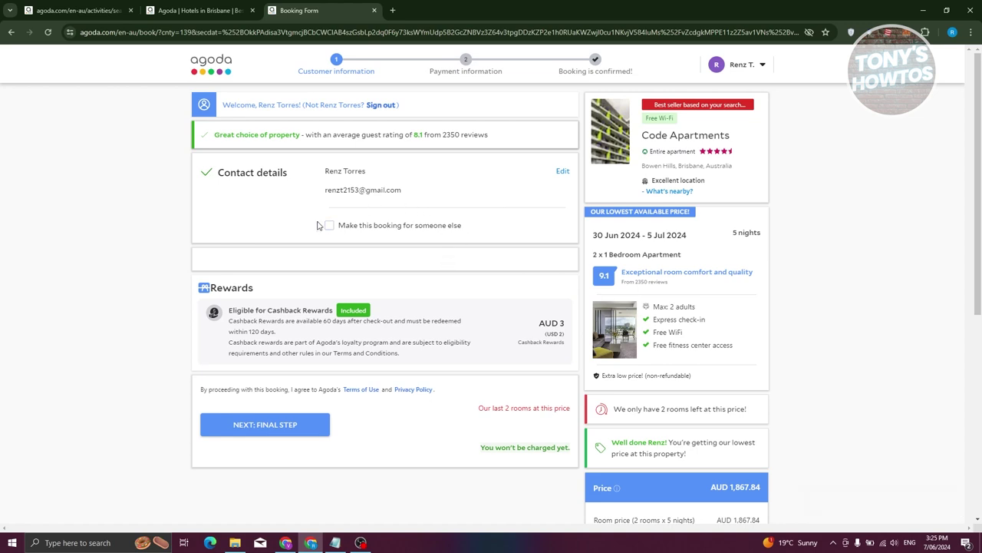
left_click(564, 172)
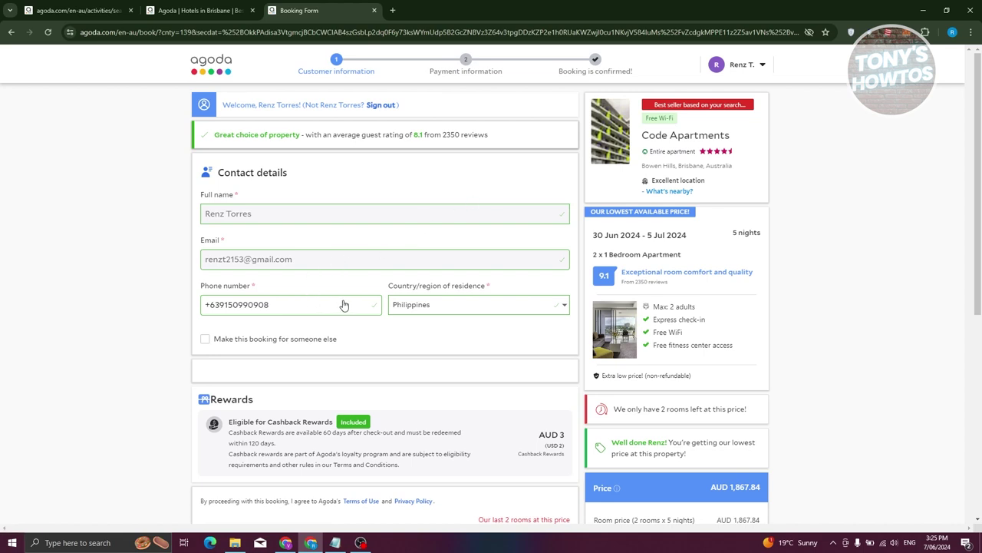
Step: Try the option to make this booking for someone else, check the guest information section, and clear the option again
left_click(206, 340)
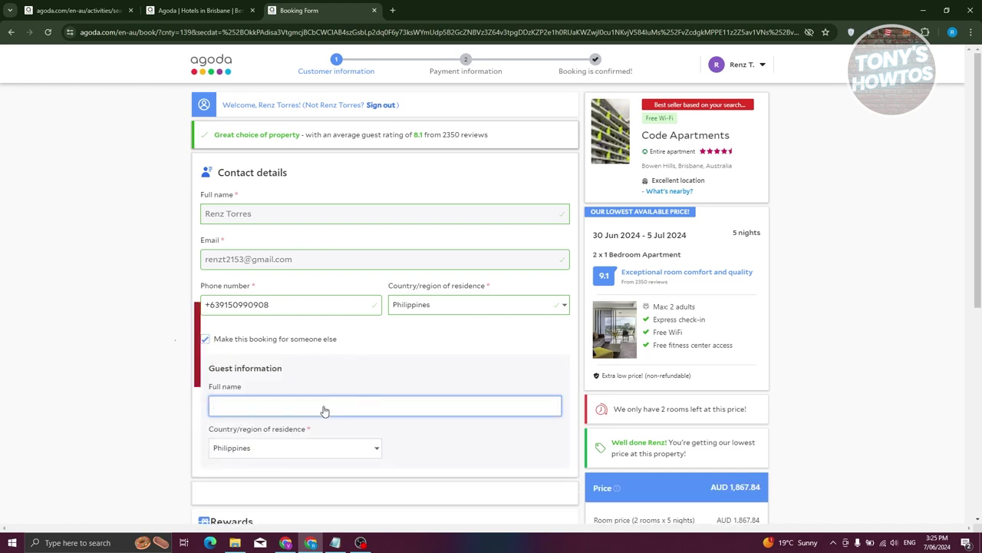
scroll(318, 425, "down", 2)
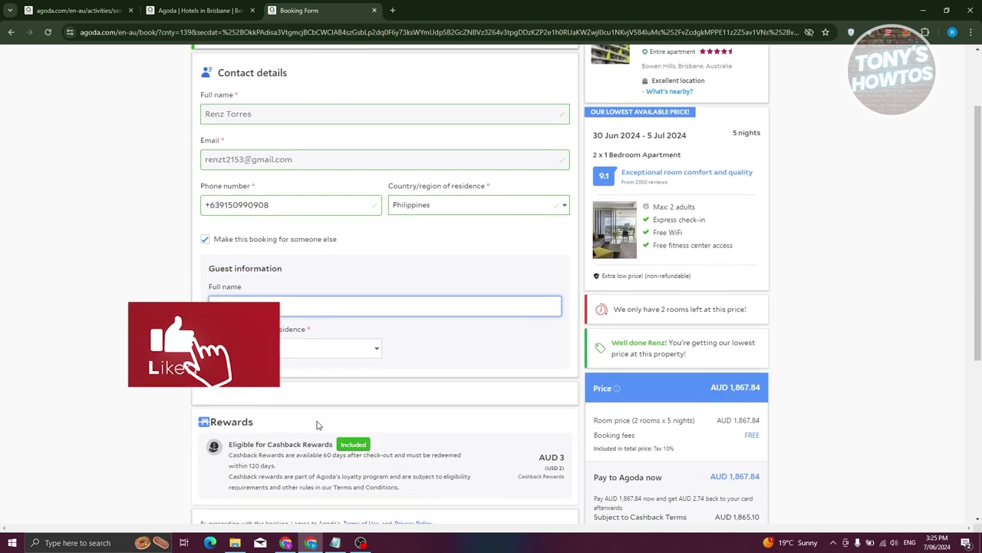
scroll(319, 425, "down", 3)
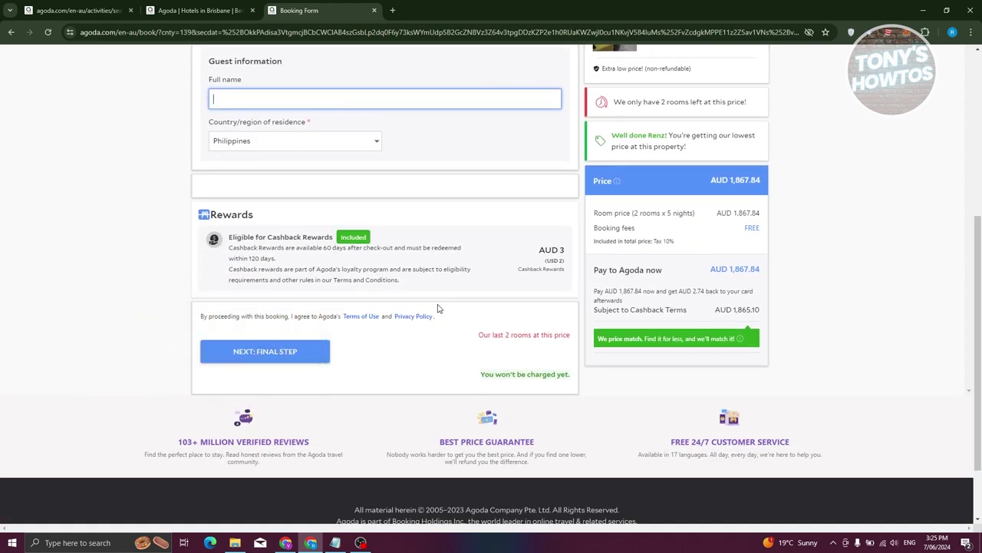
scroll(395, 316, "up", 4)
left_click(205, 287)
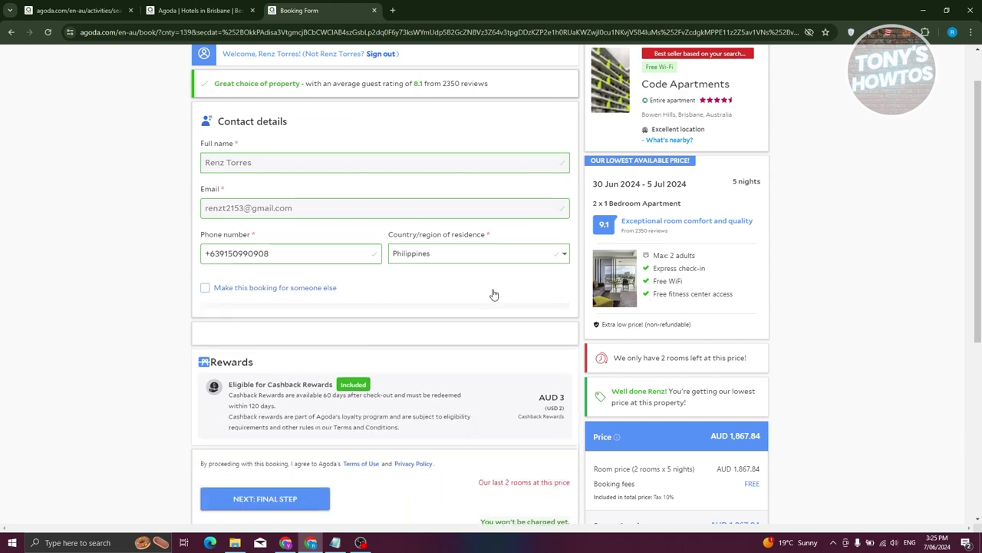
Step: Proceed to the final booking step and review the card, digital and monthly payment options
scroll(491, 300, "down", 4)
left_click(267, 231)
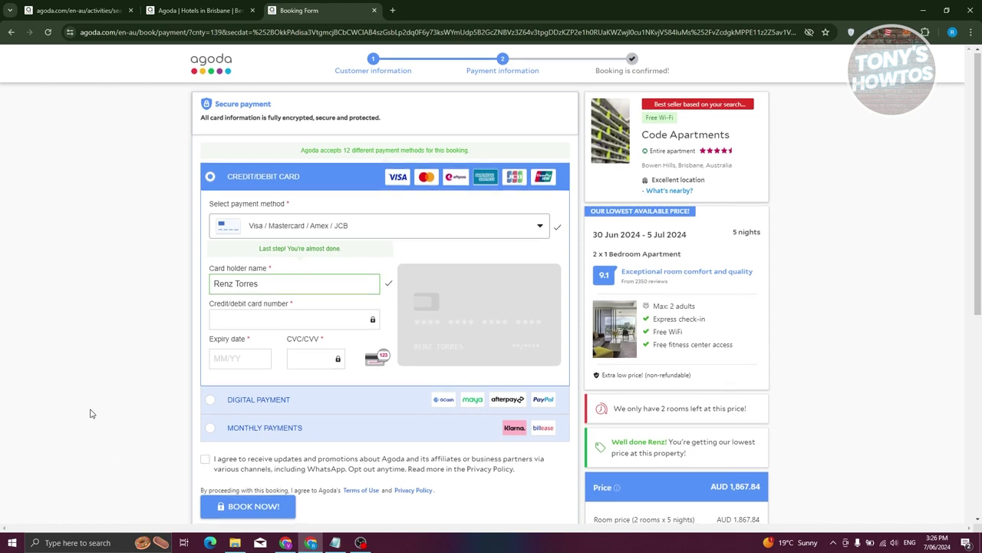
scroll(106, 406, "down", 1)
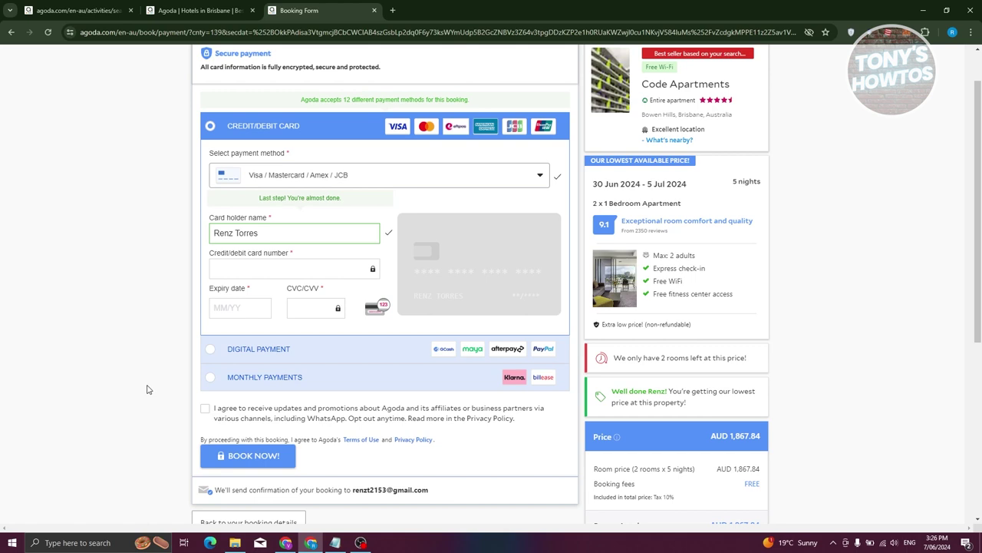
scroll(150, 384, "up", 1)
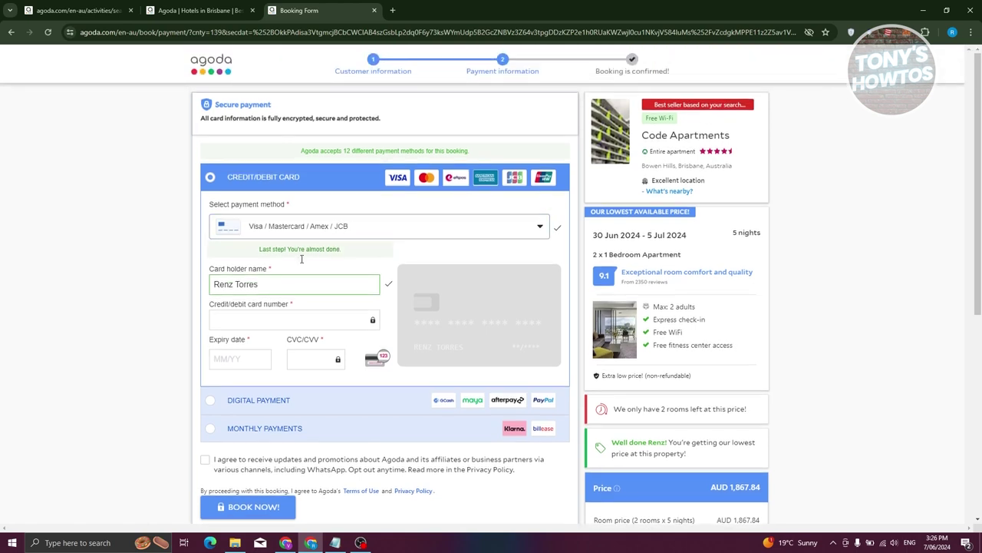
scroll(273, 439, "down", 2)
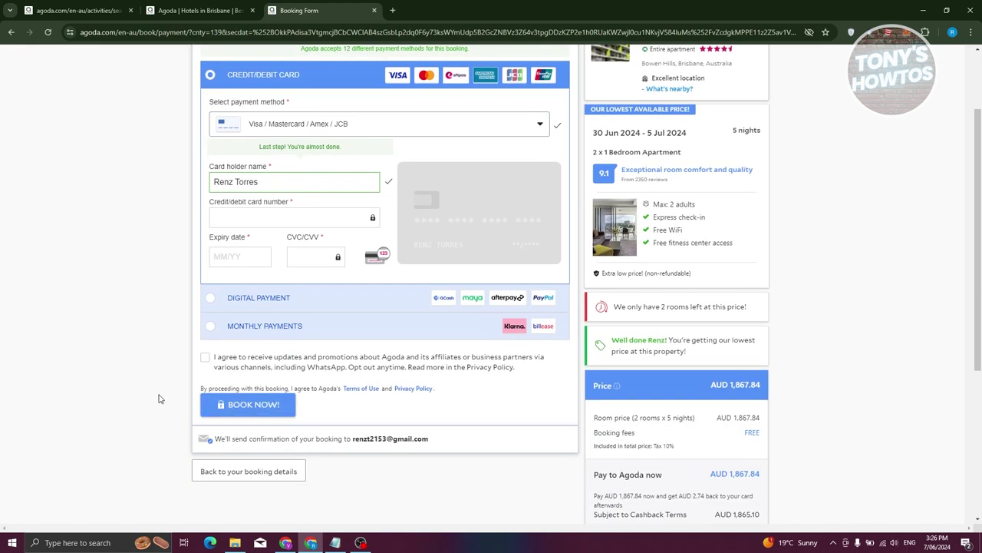